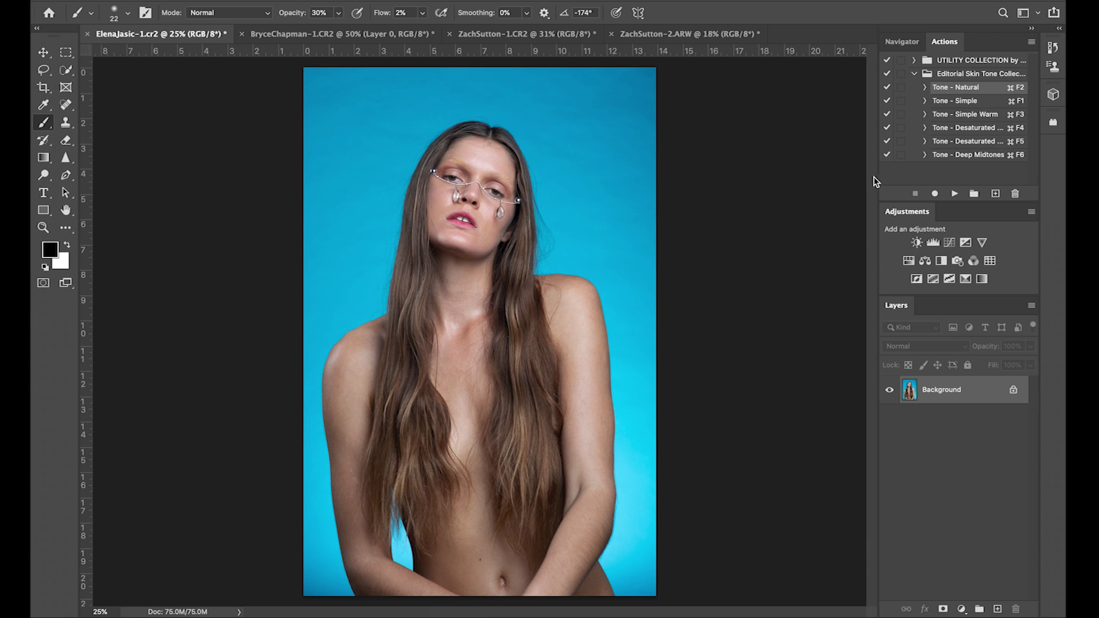
Step: Apply the Tone - Natural action and toggle its group on and off to compare the portrait
left_click(956, 194)
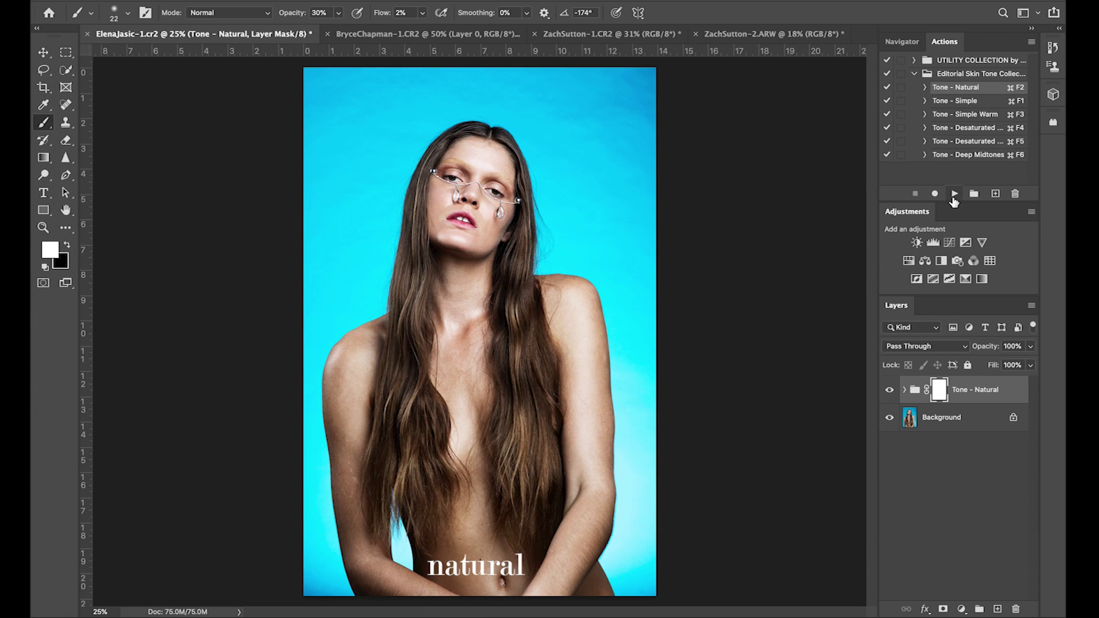
left_click(890, 391)
left_click(890, 391)
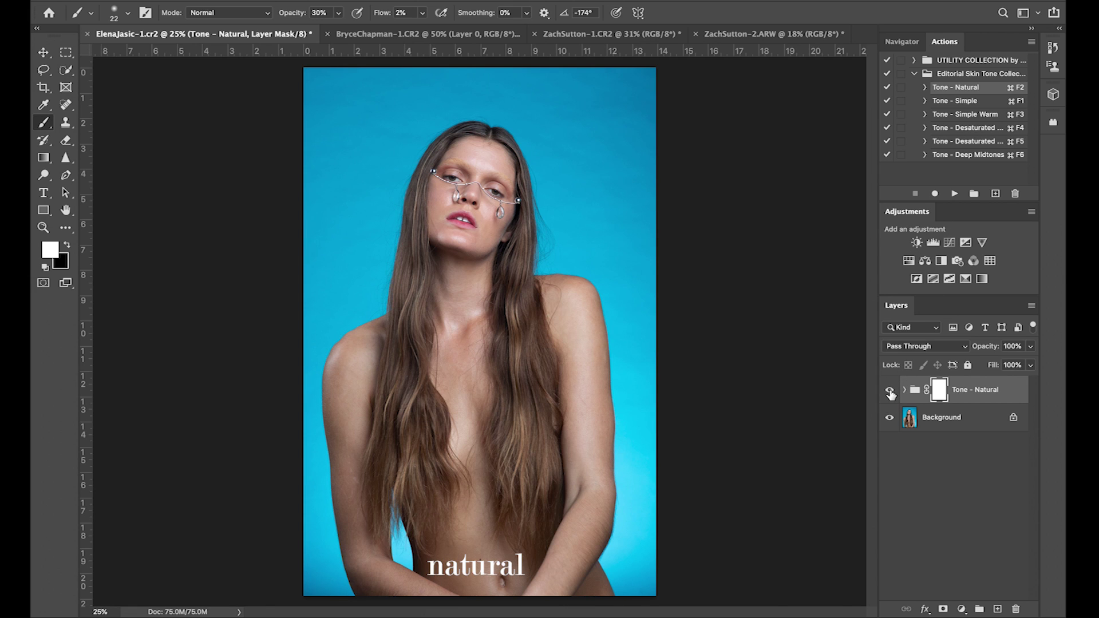
left_click(890, 391)
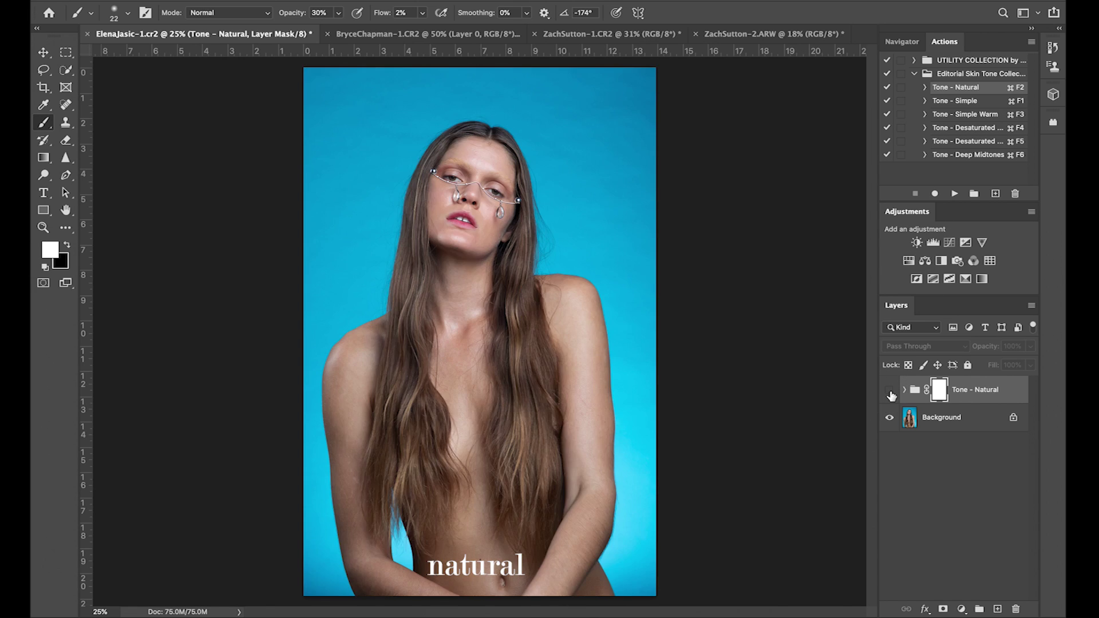
left_click(891, 392)
left_click(891, 391)
left_click(890, 391)
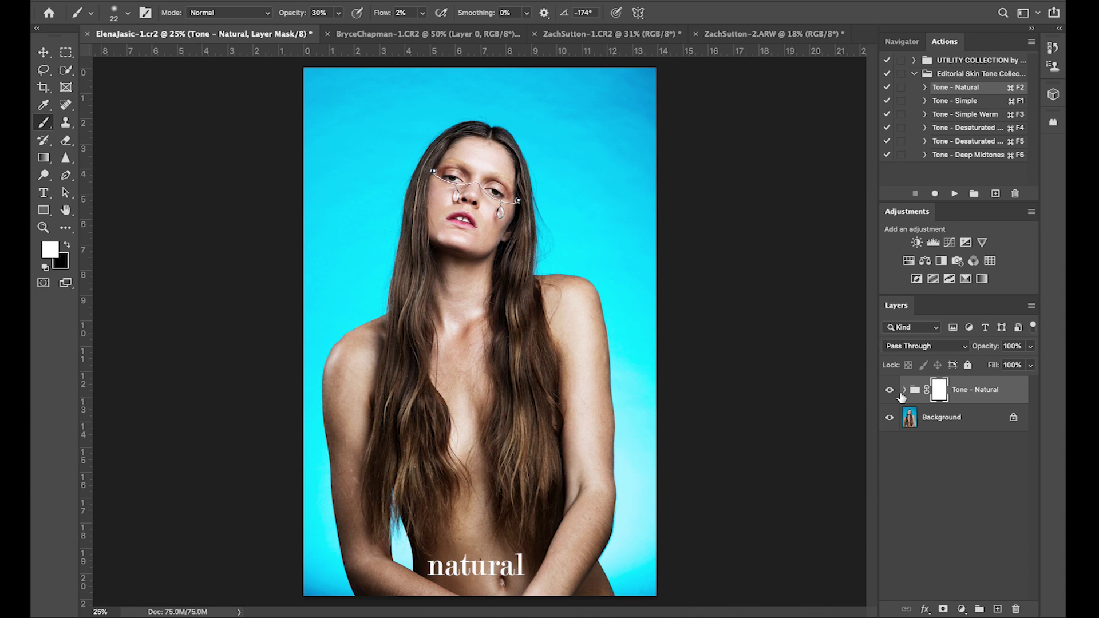
Step: Expand the Tone - Natural group and hide its adjustment layers one by one, from Color Intensifier to depth and contrast
left_click(905, 390)
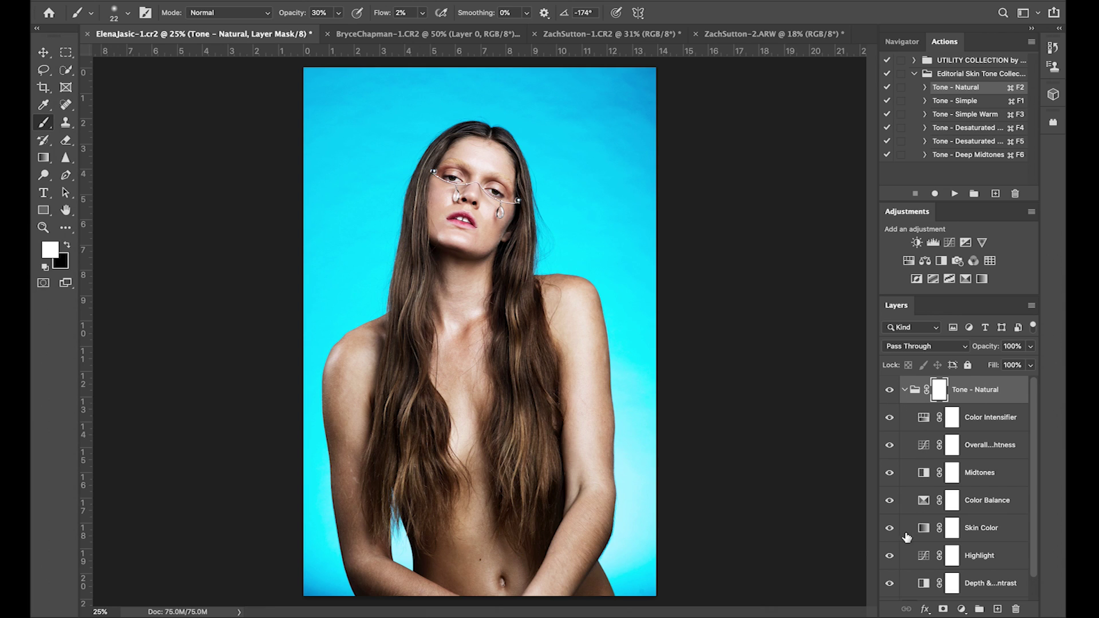
left_click(890, 418)
left_click(890, 446)
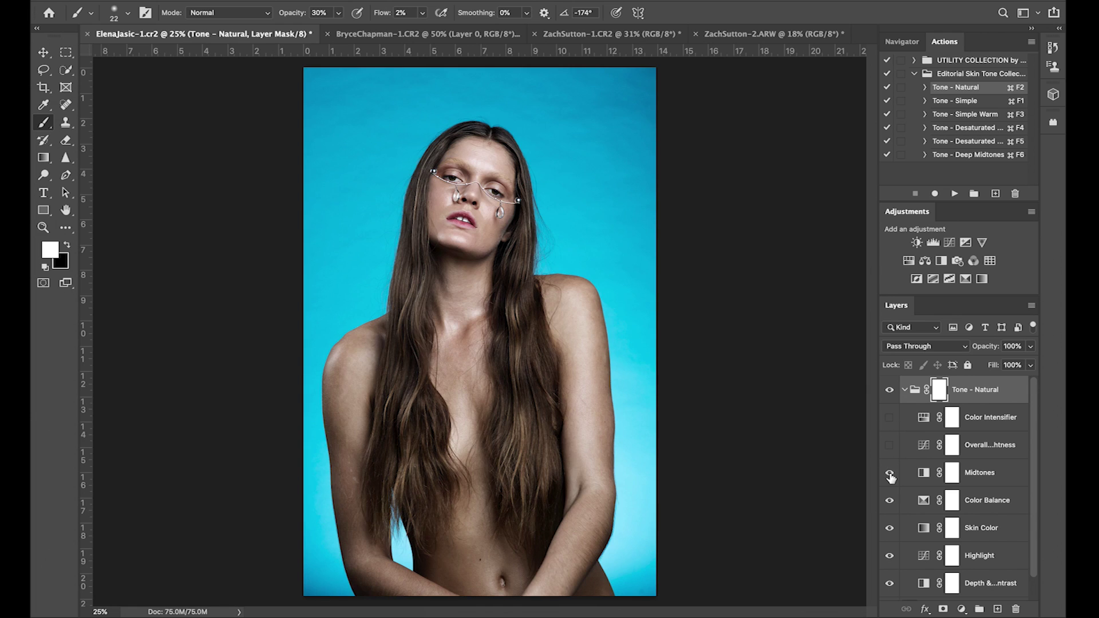
left_click(890, 500)
left_click(890, 528)
left_click(890, 555)
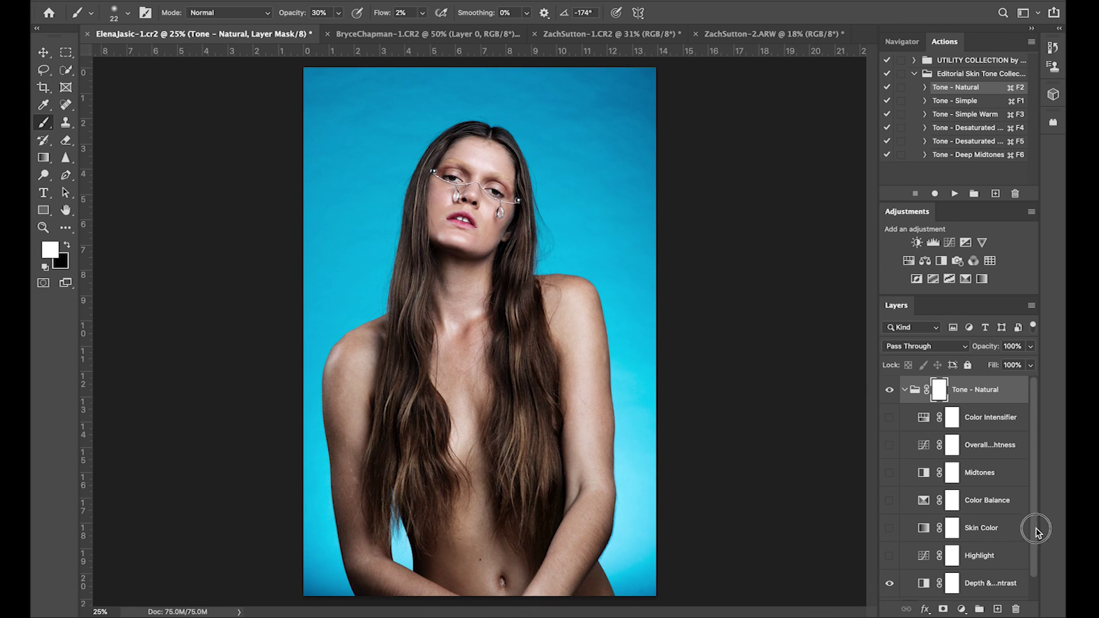
left_click(890, 583)
Step: Turn all the Tone - Natural adjustment layers back on, then select Midtones to adjust its fill
left_click(890, 584)
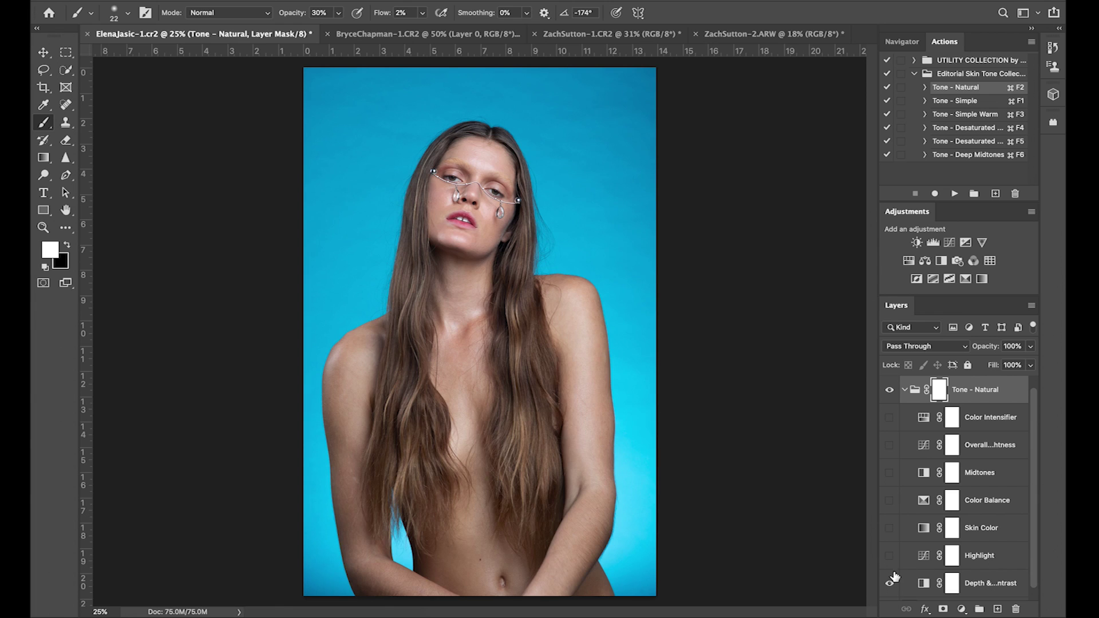
left_click(890, 555)
left_click(890, 528)
left_click(890, 501)
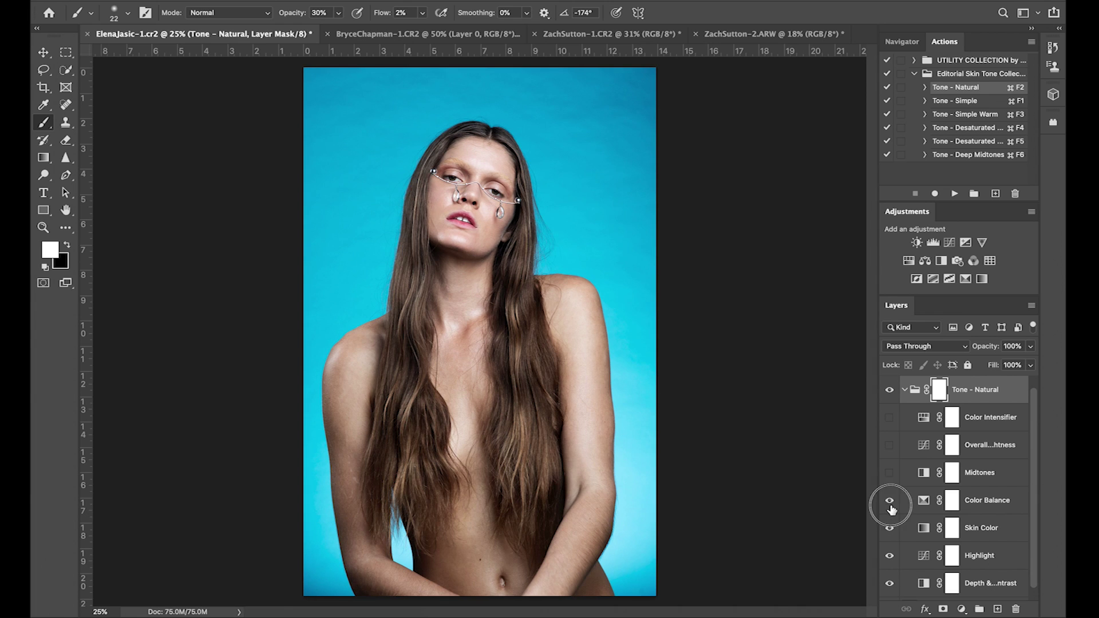
left_click(890, 473)
left_click(890, 445)
left_click(890, 417)
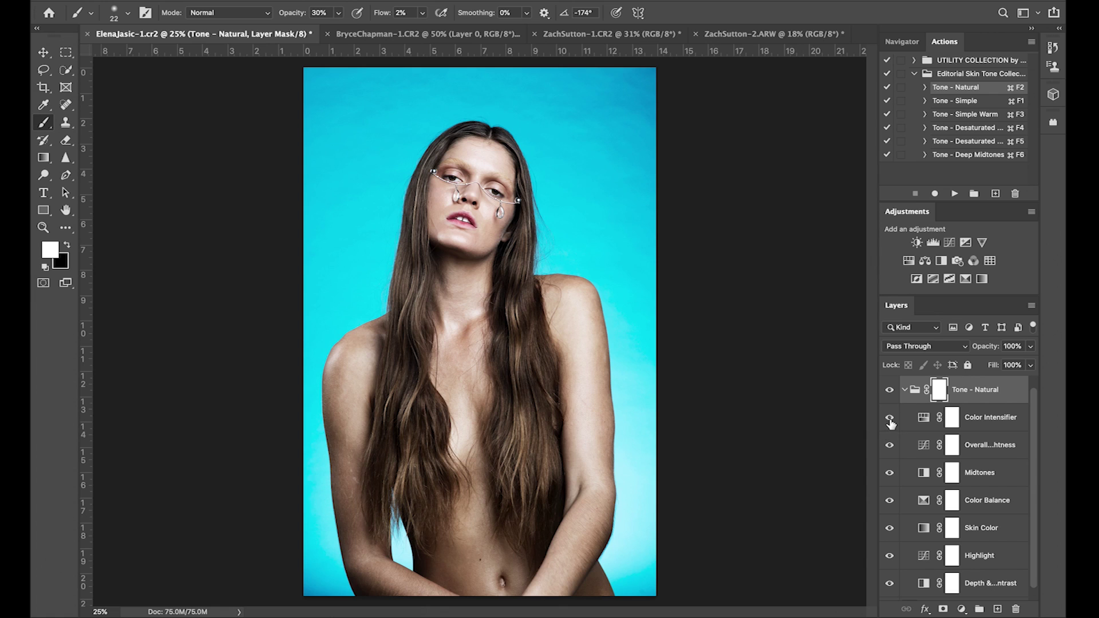
left_click(983, 461)
left_click(1030, 365)
Step: Raise the Midtones fill to 66% and ready a black brush at 100% opacity and flow on the group mask
mouse_move(986, 382)
left_mouse_down()
mouse_move(1009, 383)
mouse_move(986, 387)
left_mouse_up()
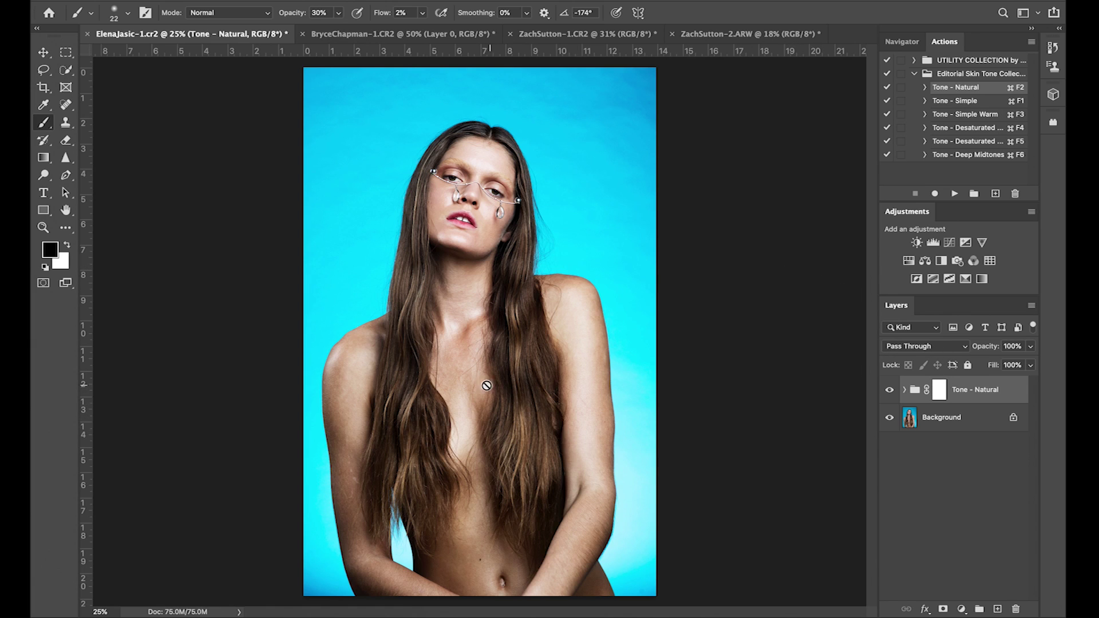
left_click(942, 394)
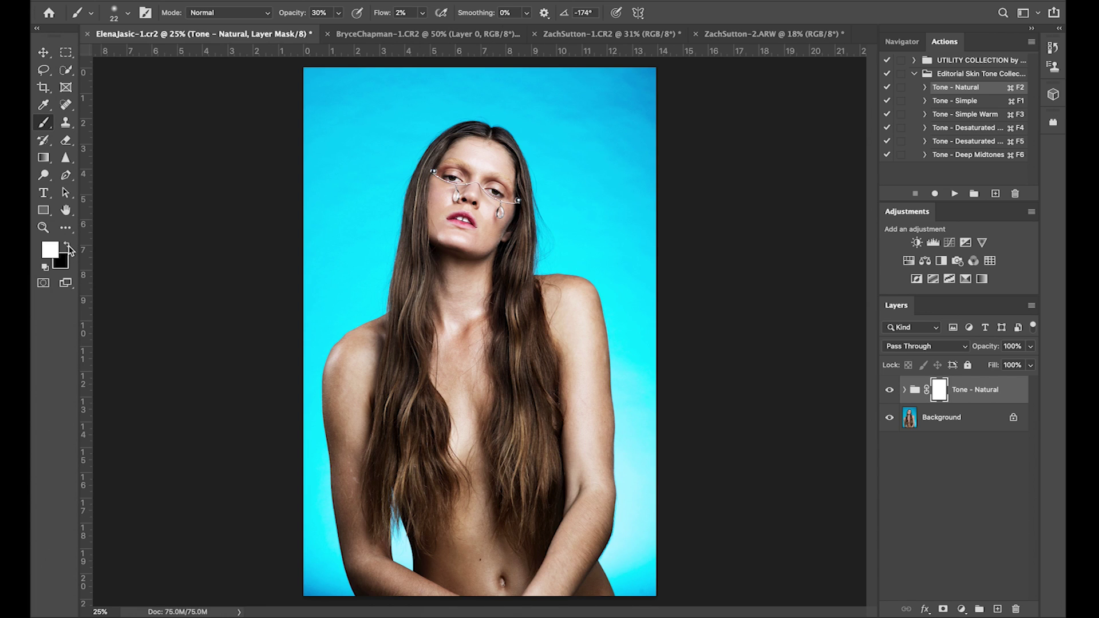
left_click(68, 247)
key("0")
key("shift+0")
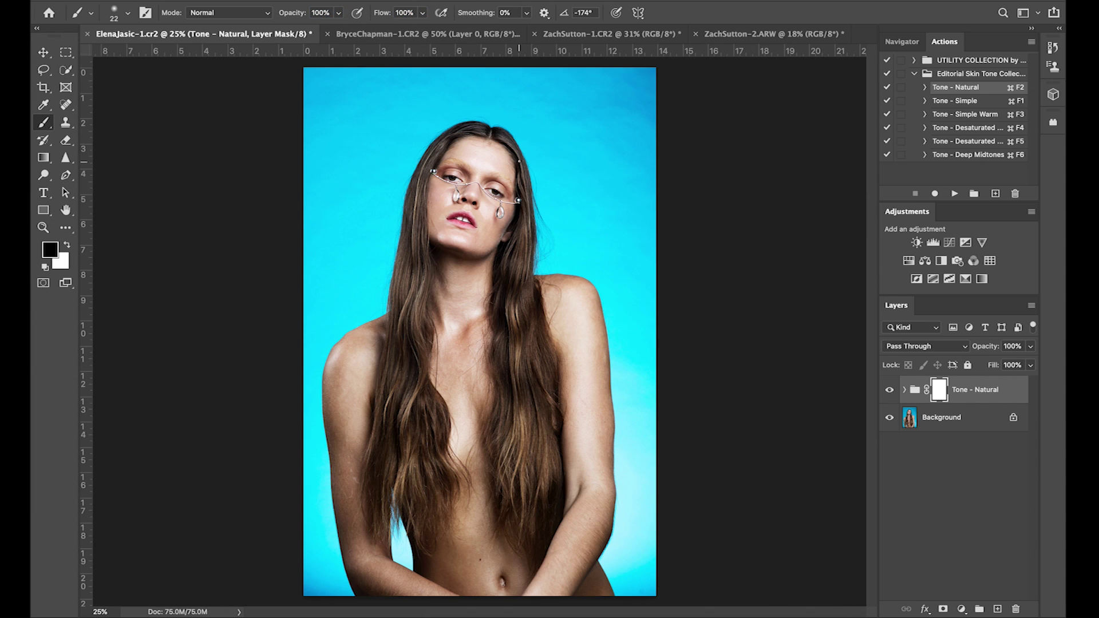
Step: Enlarge the brush to 672 px with a slightly harder edge and paint the toning off the blue background
left_click_drag(576, 117, 632, 116)
right_click(575, 119)
left_click_drag(648, 184, 670, 182)
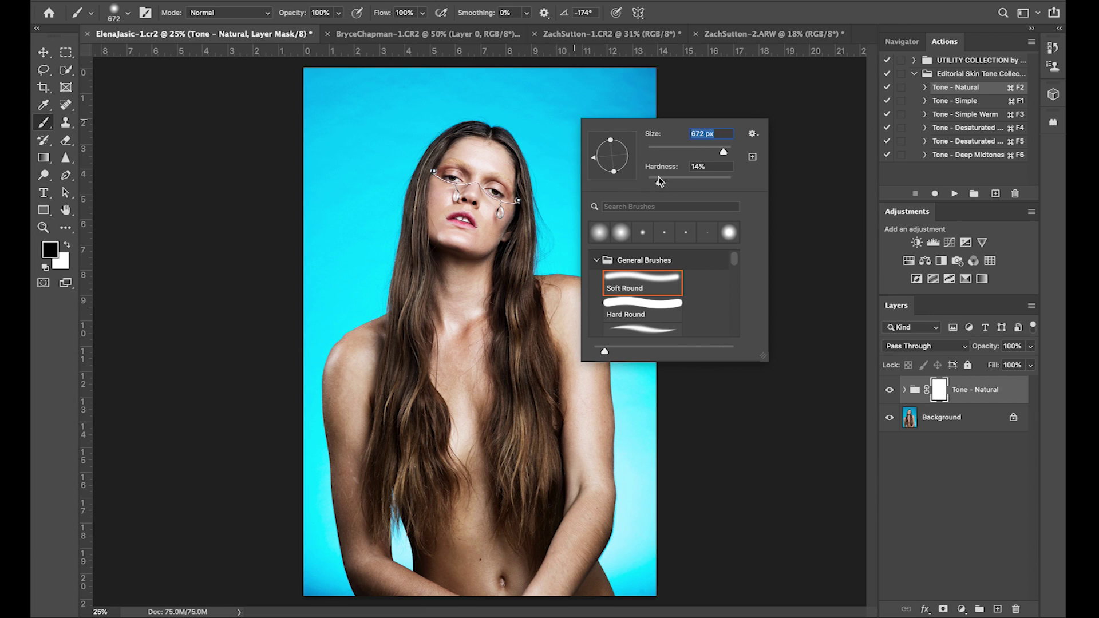
mouse_move(535, 86)
left_mouse_down()
mouse_move(551, 73)
mouse_move(396, 138)
mouse_move(361, 246)
mouse_move(286, 373)
mouse_move(302, 478)
mouse_move(350, 596)
left_mouse_up()
mouse_move(382, 173)
left_mouse_down()
mouse_move(559, 233)
mouse_move(633, 490)
mouse_move(663, 290)
mouse_move(654, 159)
left_mouse_up()
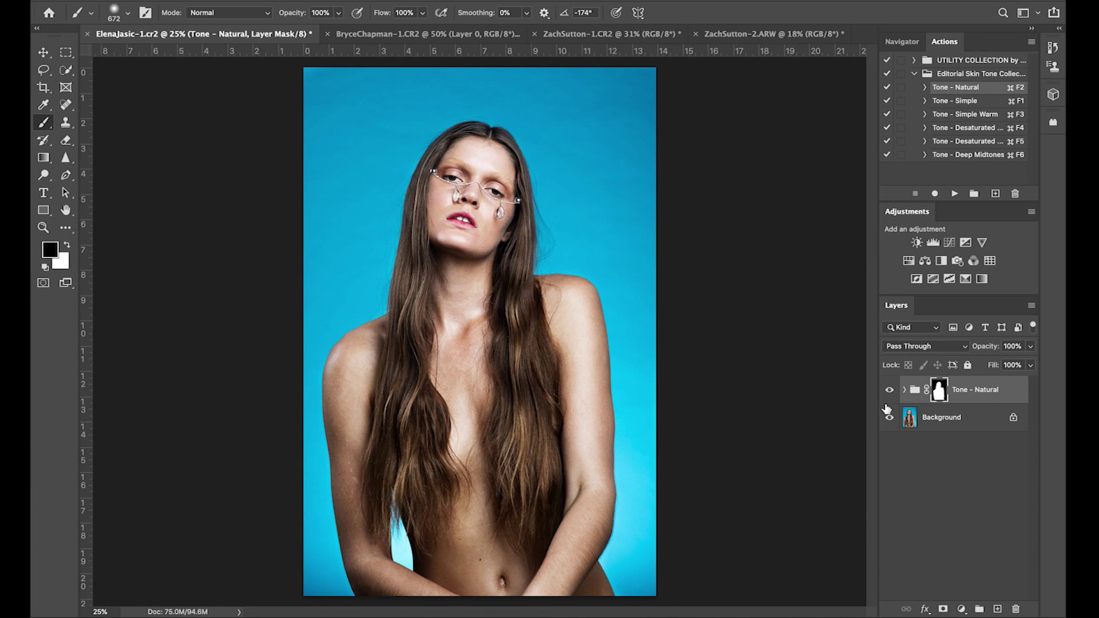
Step: Toggle the masked Tone - Natural group to compare the result, then delete the group
left_click(891, 392)
left_click(891, 392)
left_click(892, 393)
left_click(893, 392)
left_click(892, 392)
left_click(891, 393)
left_click(892, 393)
left_click(891, 393)
key("Delete")
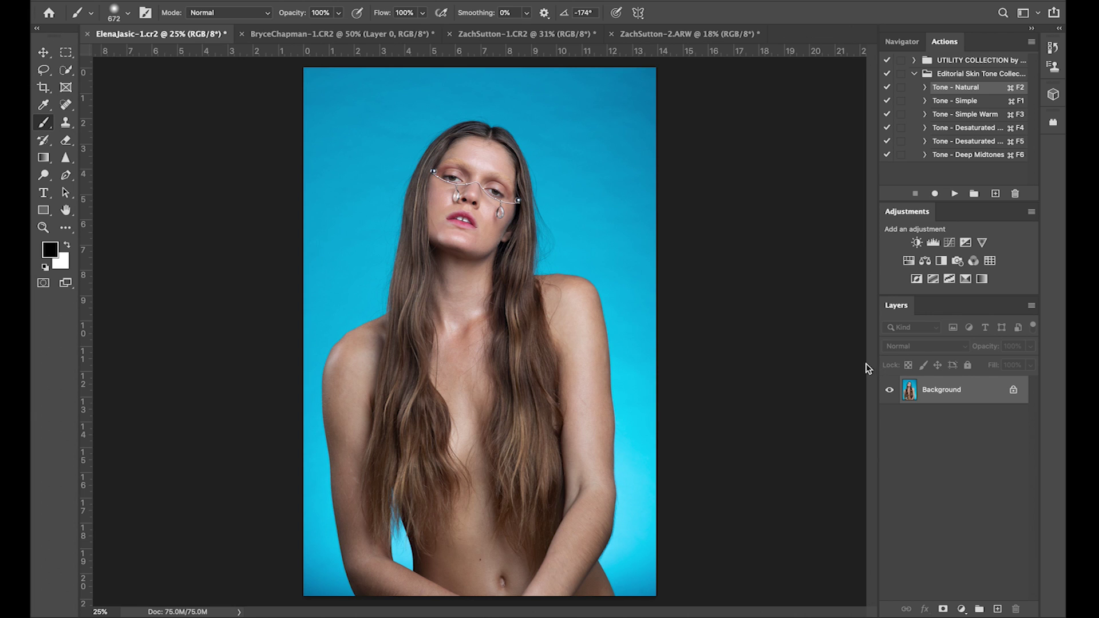
Step: Apply the Tone - Simple look, compare it with the original, then delete its group
left_click(967, 100)
left_click(955, 194)
left_click(892, 392)
left_click(892, 392)
left_click(893, 393)
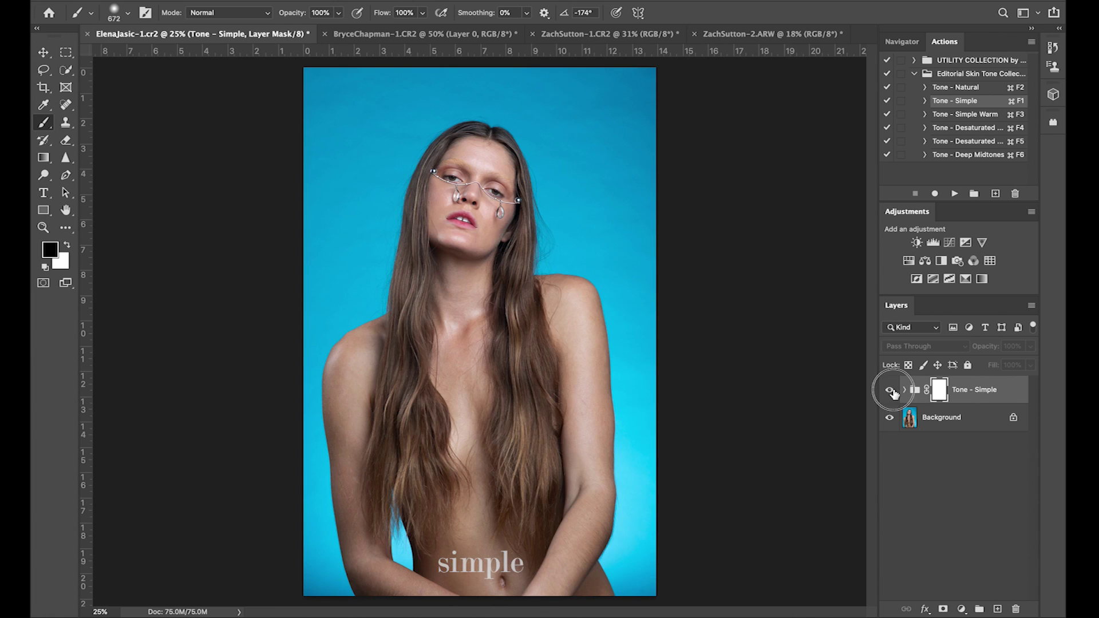
key("Delete")
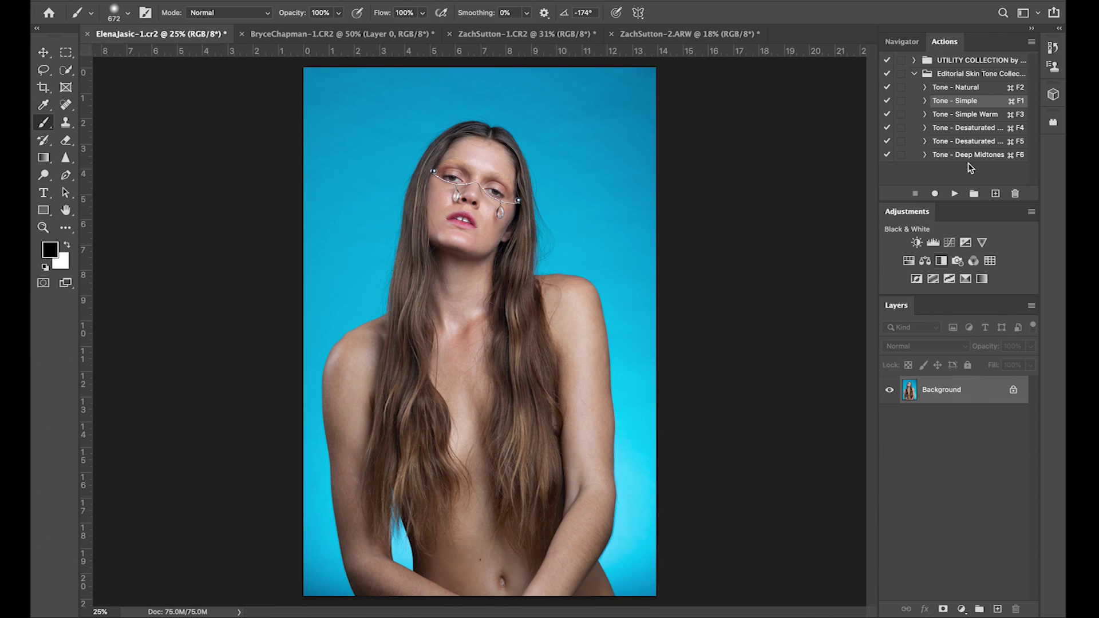
Step: Apply the Tone - Simple Warm look, flick it on and off to compare, then delete its group
left_click(981, 115)
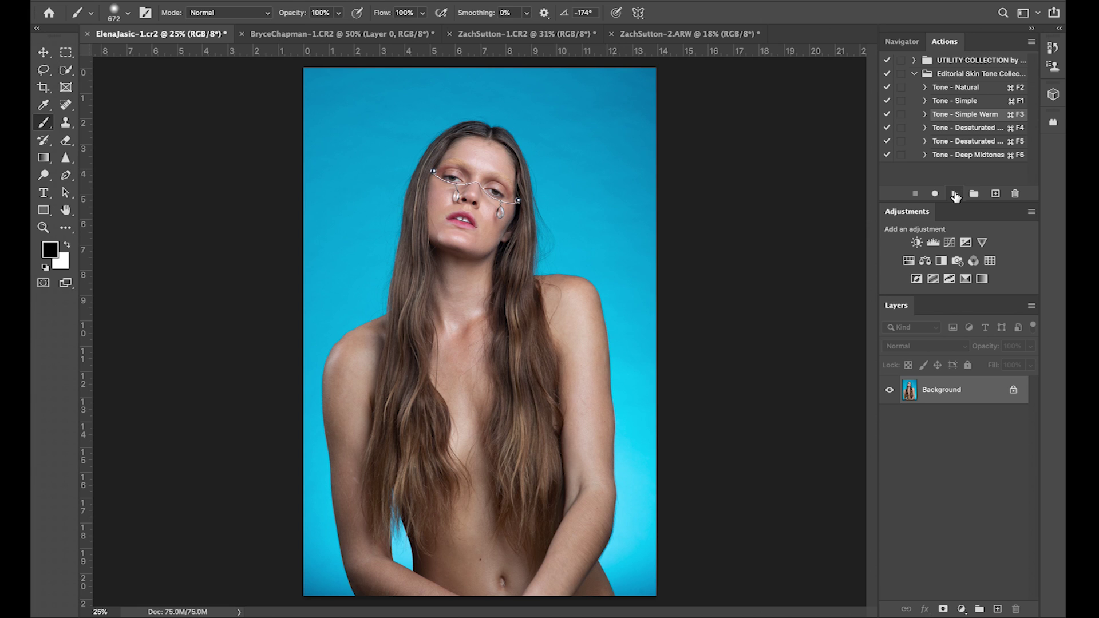
left_click(955, 195)
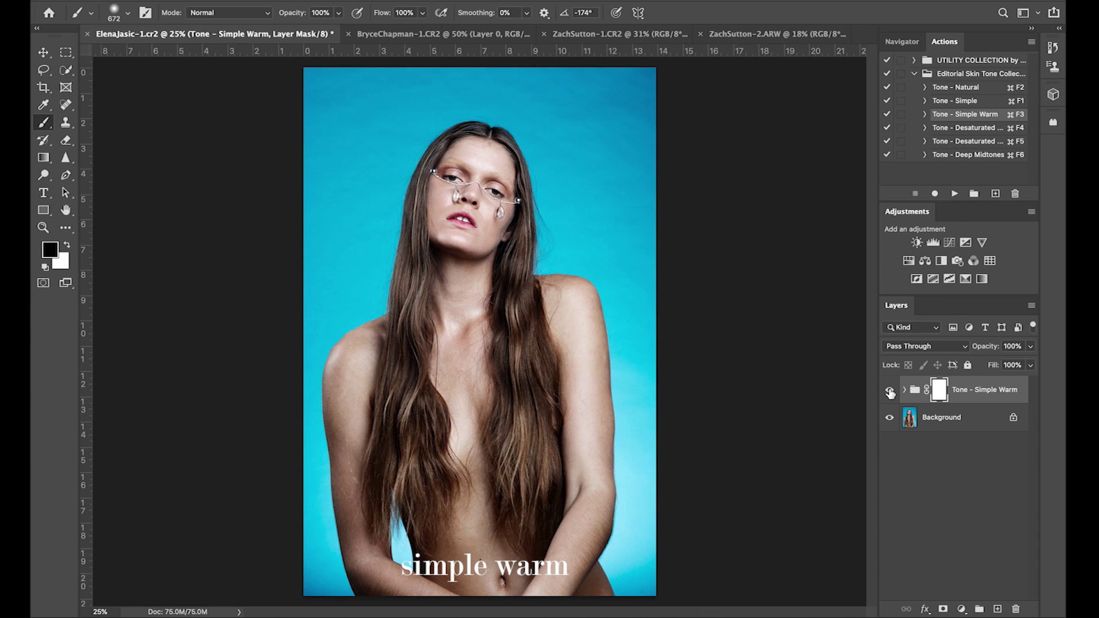
left_click(890, 391)
left_click(890, 392)
left_click(890, 393)
left_click(891, 392)
left_click(890, 392)
left_click(891, 392)
left_click(971, 387)
key("Delete")
left_click(969, 129)
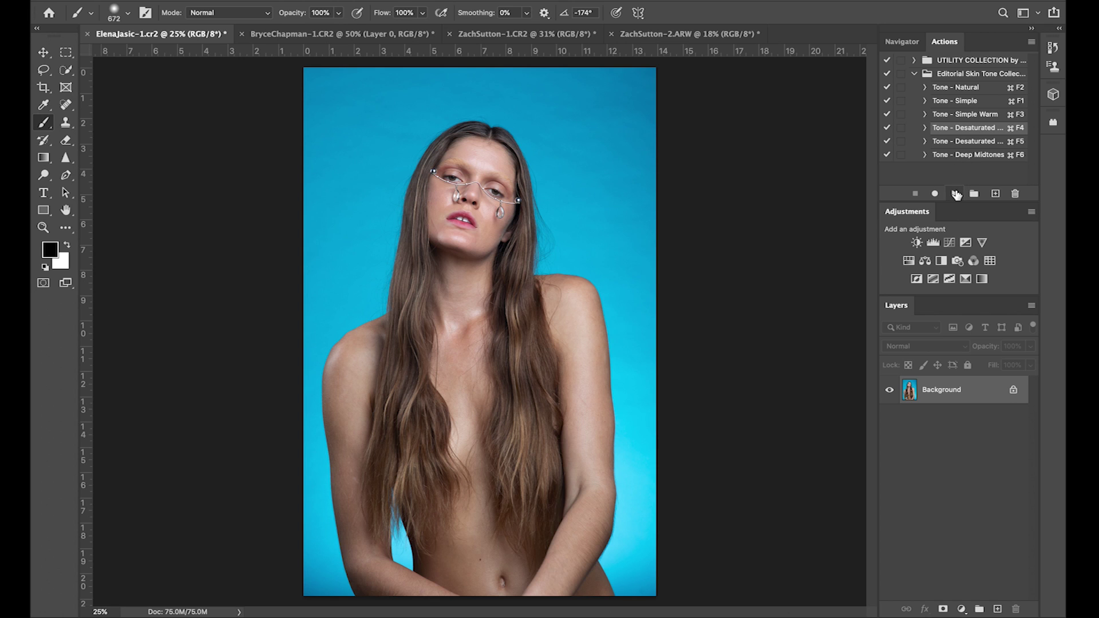
Step: Apply the Tone - Desaturated Light look, compare it on and off, then delete its group
left_click(955, 194)
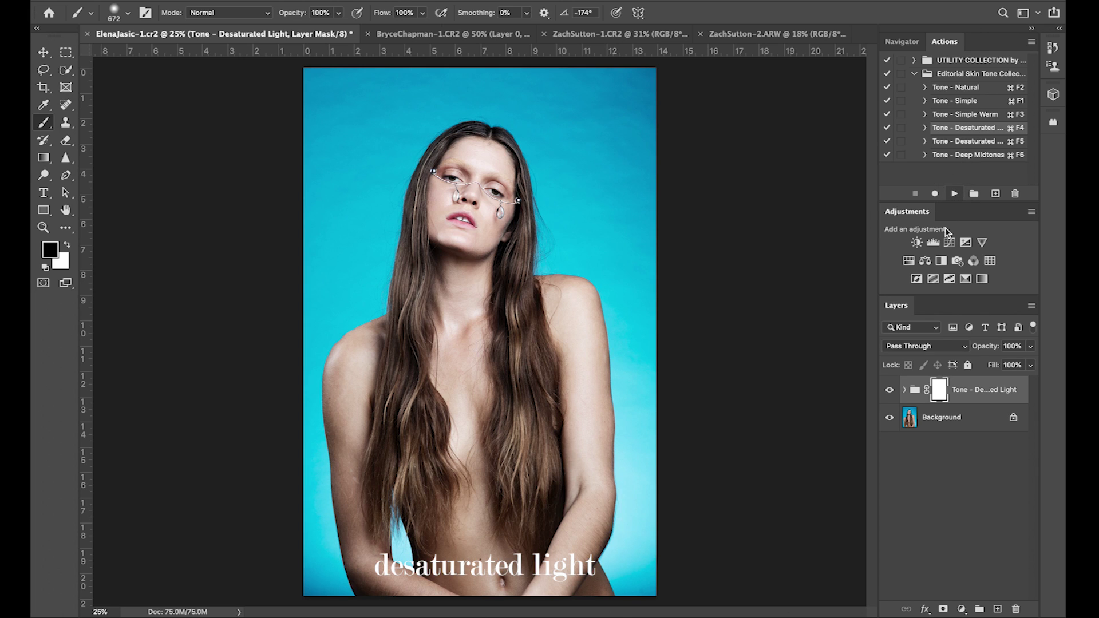
left_click(891, 390)
left_click(891, 397)
left_click(891, 395)
left_click(890, 395)
left_click(891, 395)
left_click(890, 395)
left_click(968, 390)
key("BackSpace")
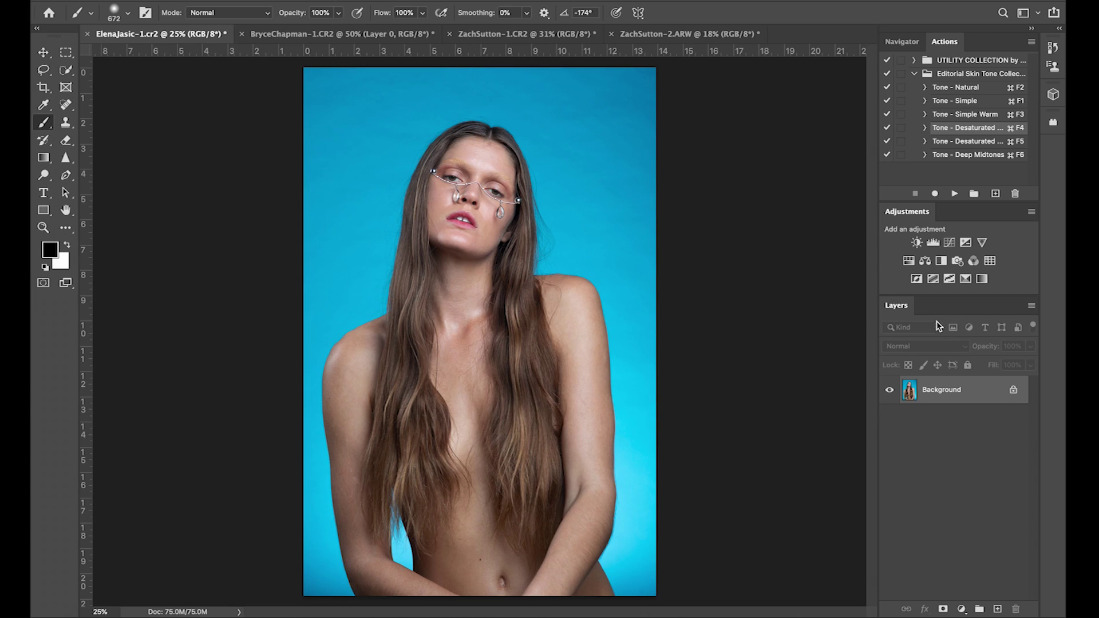
Step: Apply the Tone - Desaturated Dark look, compare it on and off, then delete its group
left_click(993, 141)
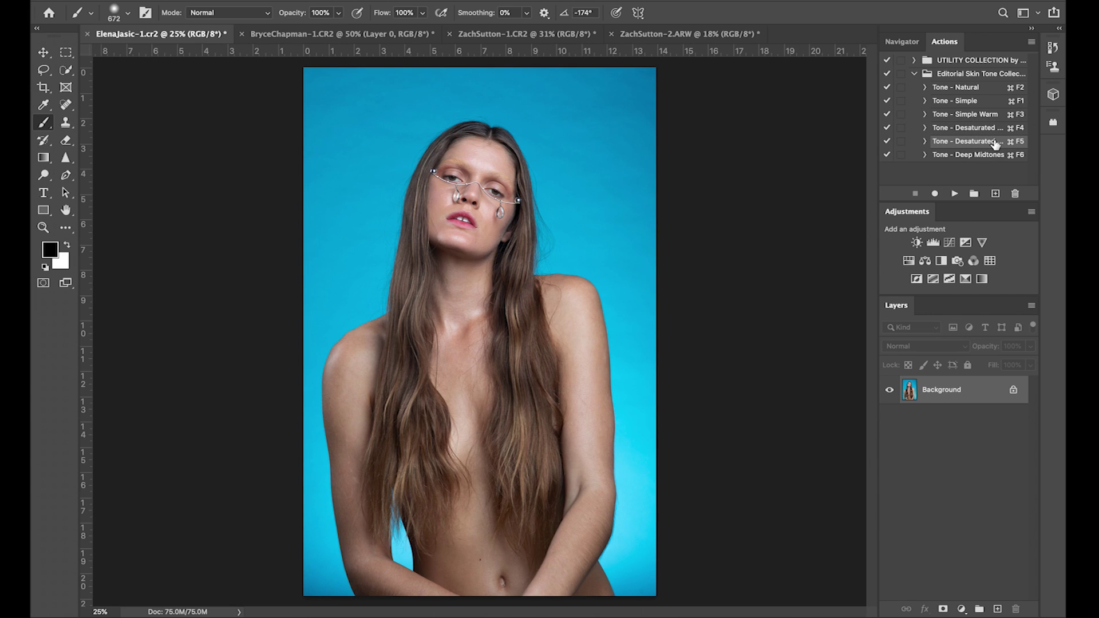
left_click(956, 194)
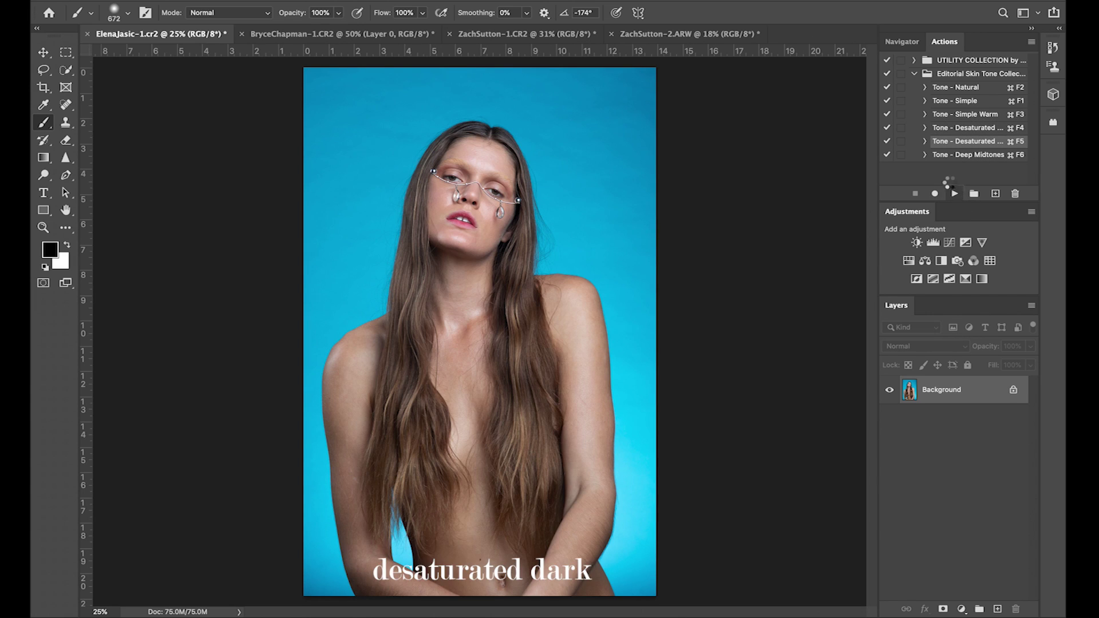
left_click(891, 390)
left_click(891, 391)
left_click(891, 390)
left_click(890, 392)
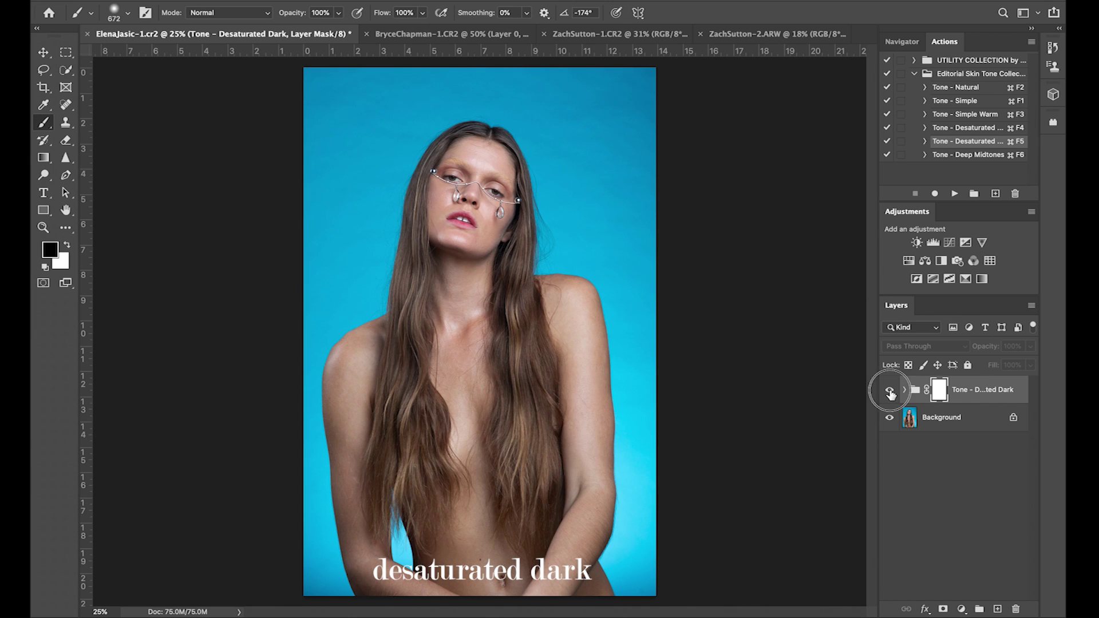
left_click(891, 392)
left_click(965, 399)
key("Delete")
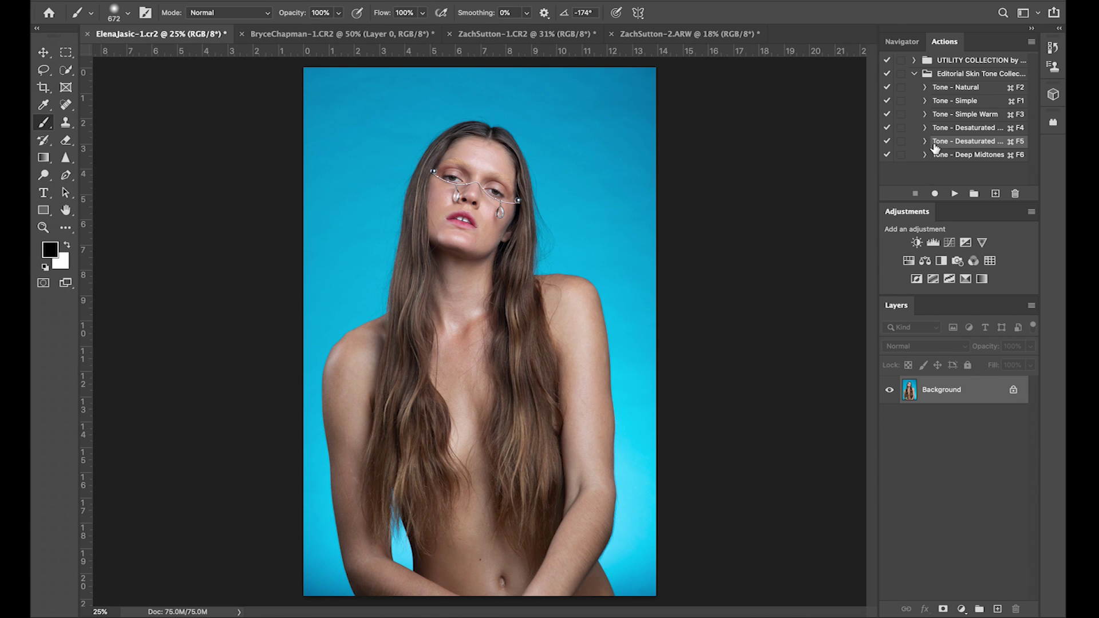
Step: Apply the Tone - Deep Midtones look, compare it on and off, then delete its group
left_click(980, 158)
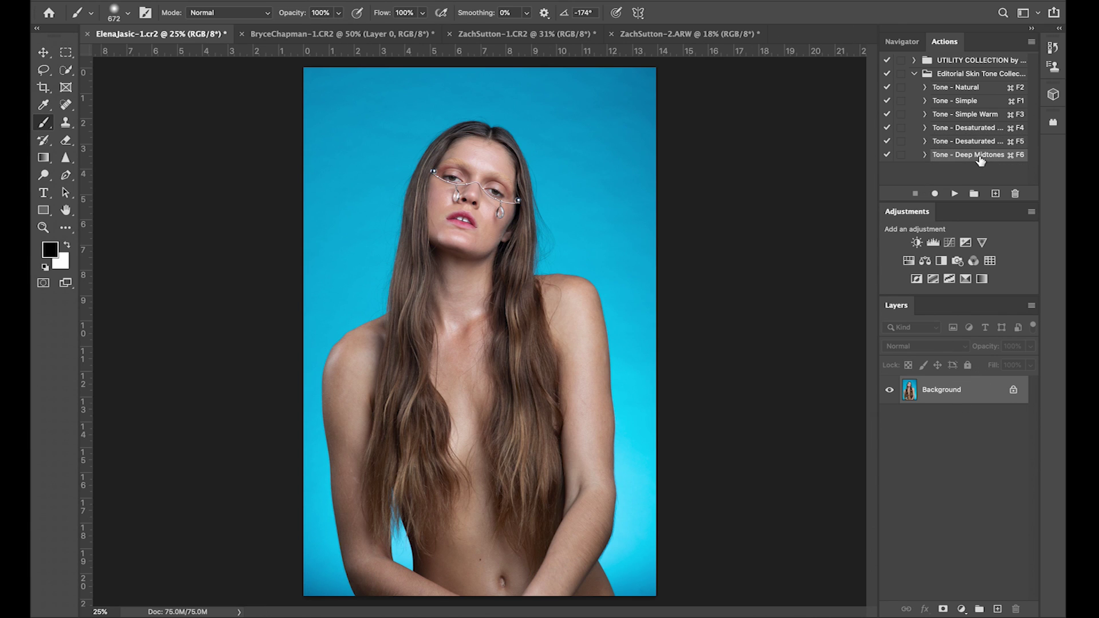
left_click(956, 195)
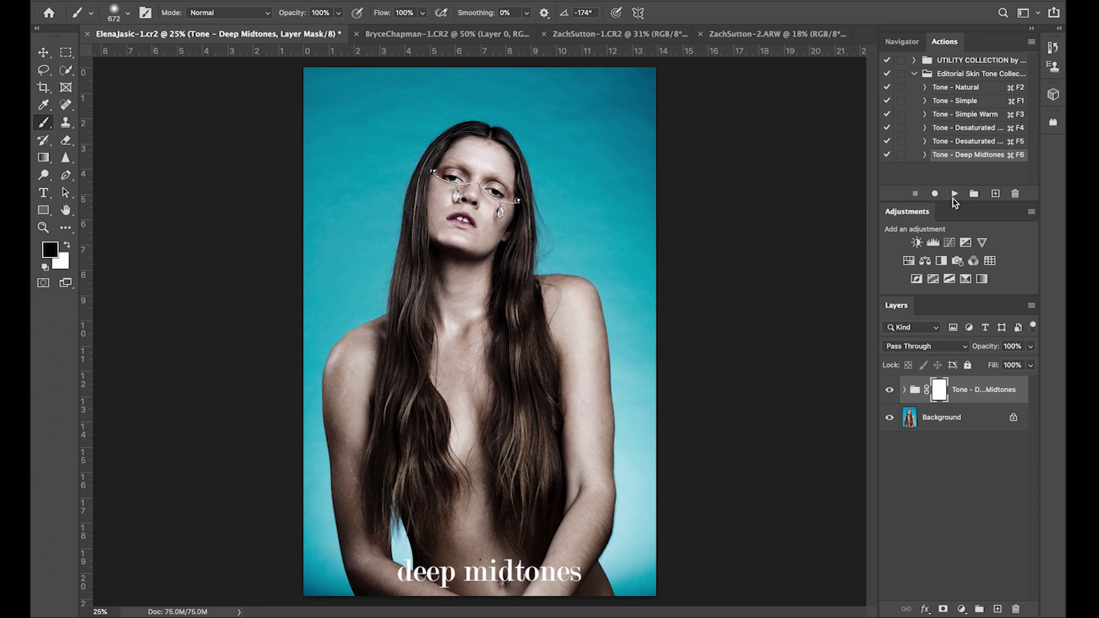
left_click(890, 392)
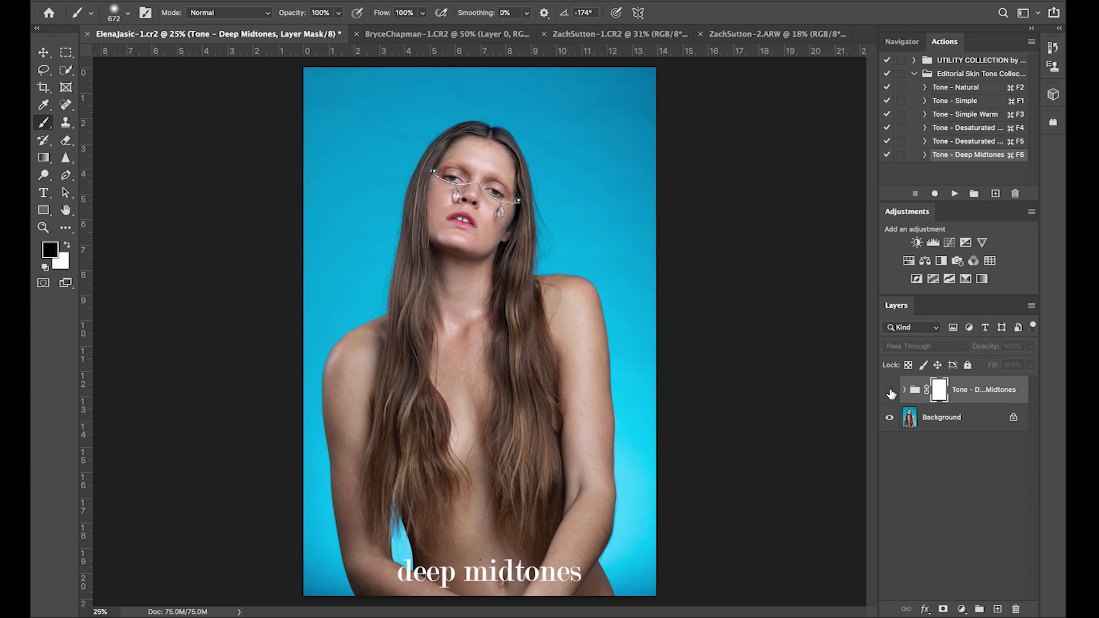
left_click(890, 393)
left_click(891, 394)
left_click(891, 394)
left_click(891, 393)
left_click(969, 395)
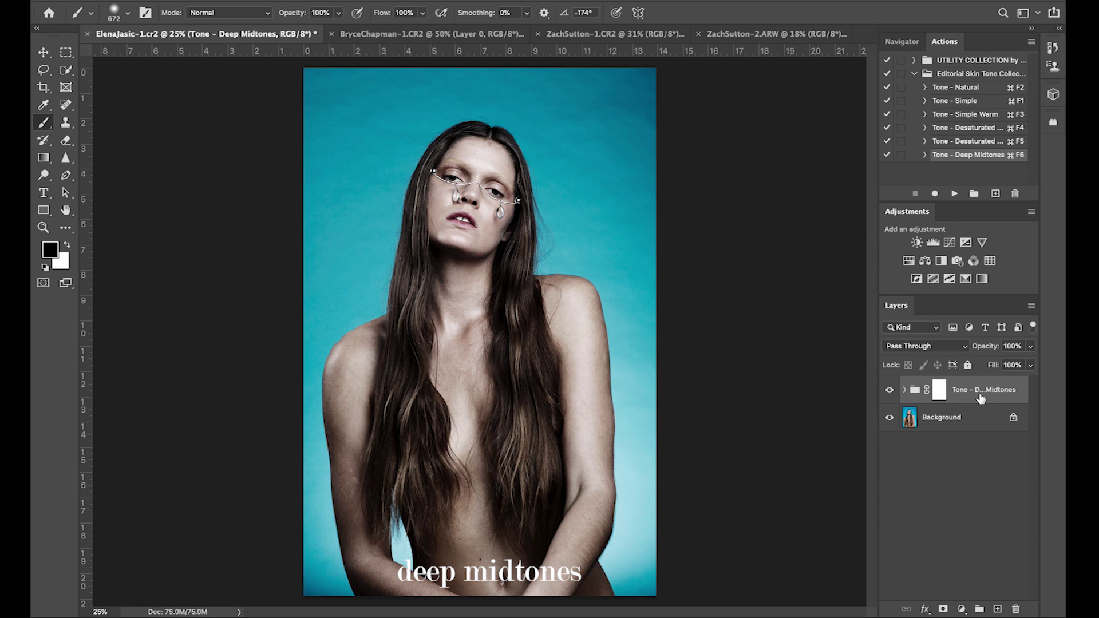
key("Delete")
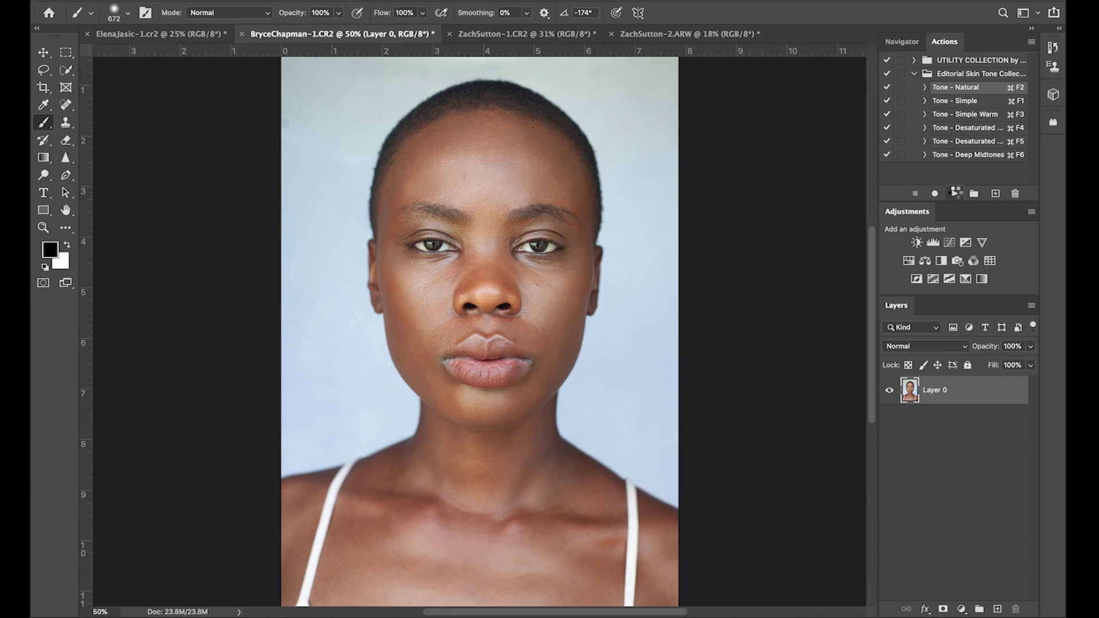
left_click(955, 192)
left_click(890, 390)
left_click(890, 391)
left_click(890, 390)
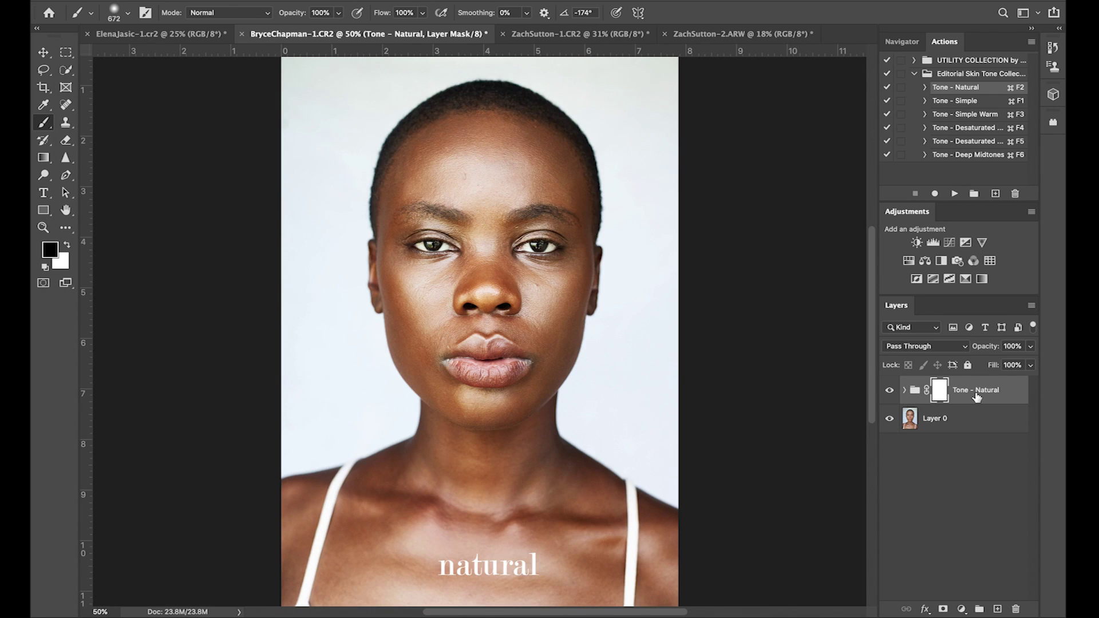
left_click(971, 401)
key("Delete")
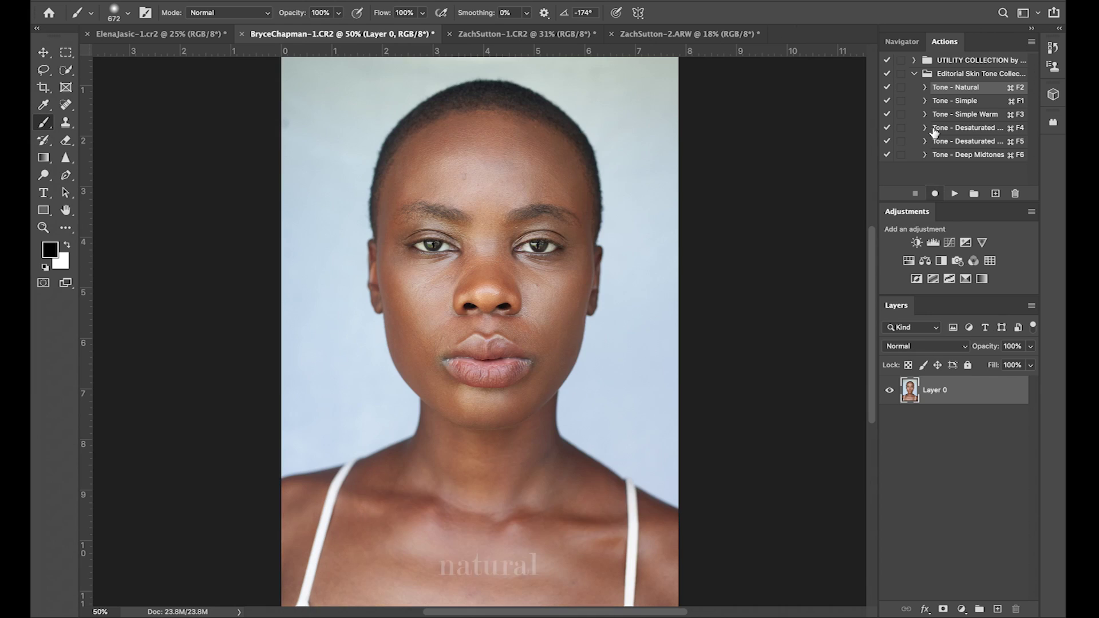
left_click(968, 102)
left_click(955, 195)
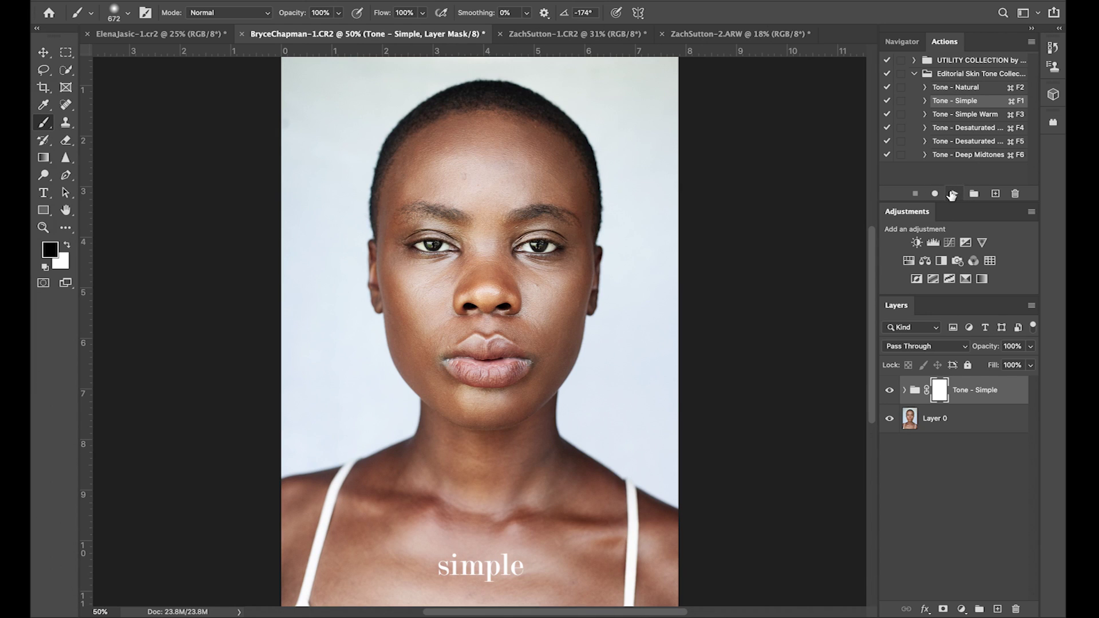
left_click(891, 392)
left_click(891, 391)
left_click(891, 391)
left_click(891, 391)
left_click(891, 392)
left_click(891, 391)
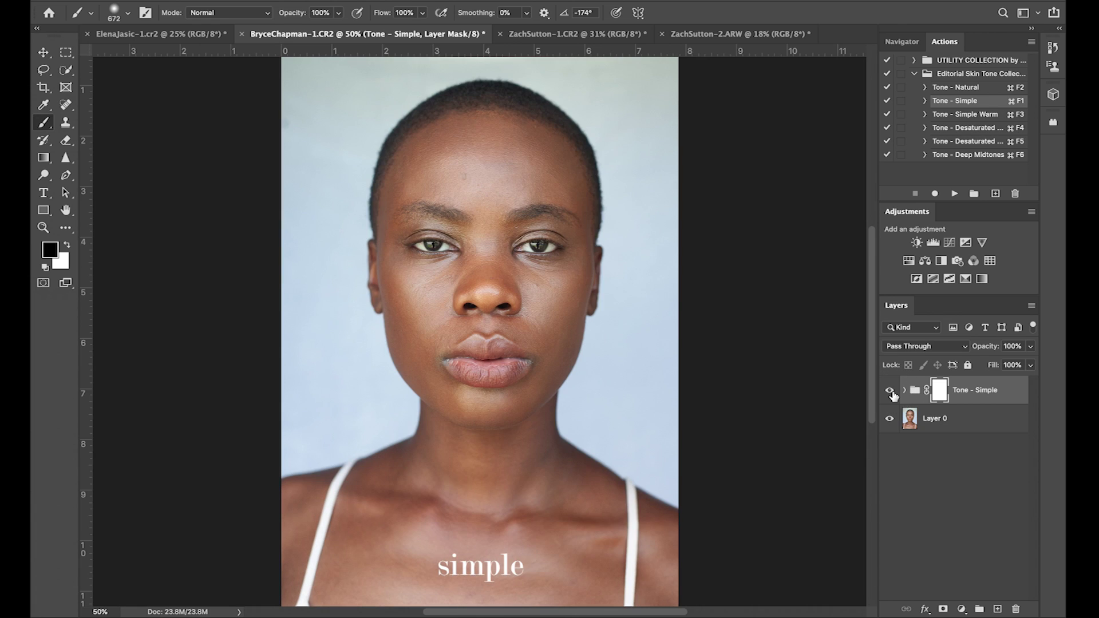
left_click(912, 394)
key("Delete")
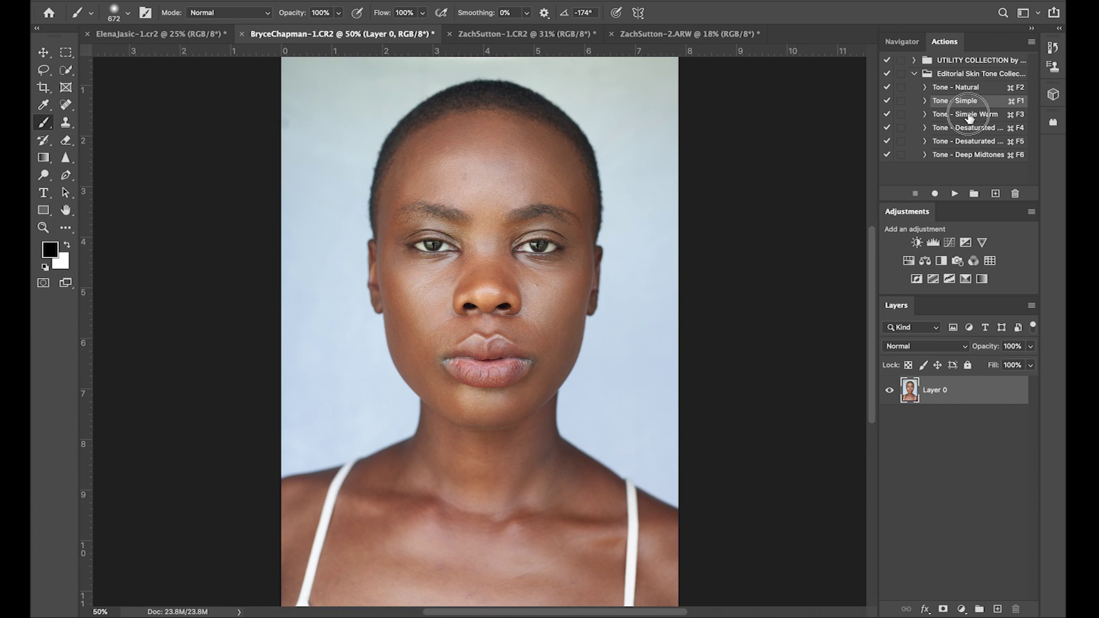
left_click(966, 115)
left_click(954, 195)
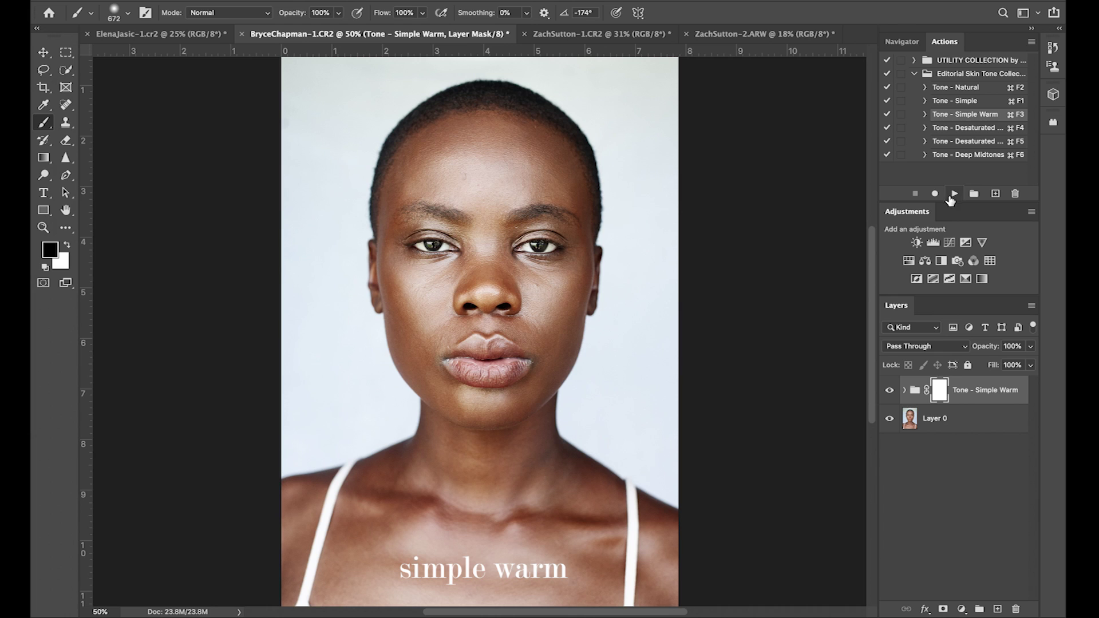
left_click(890, 392)
left_click(891, 392)
left_click(890, 392)
left_click(891, 391)
left_click(890, 392)
left_click(891, 391)
key("Delete")
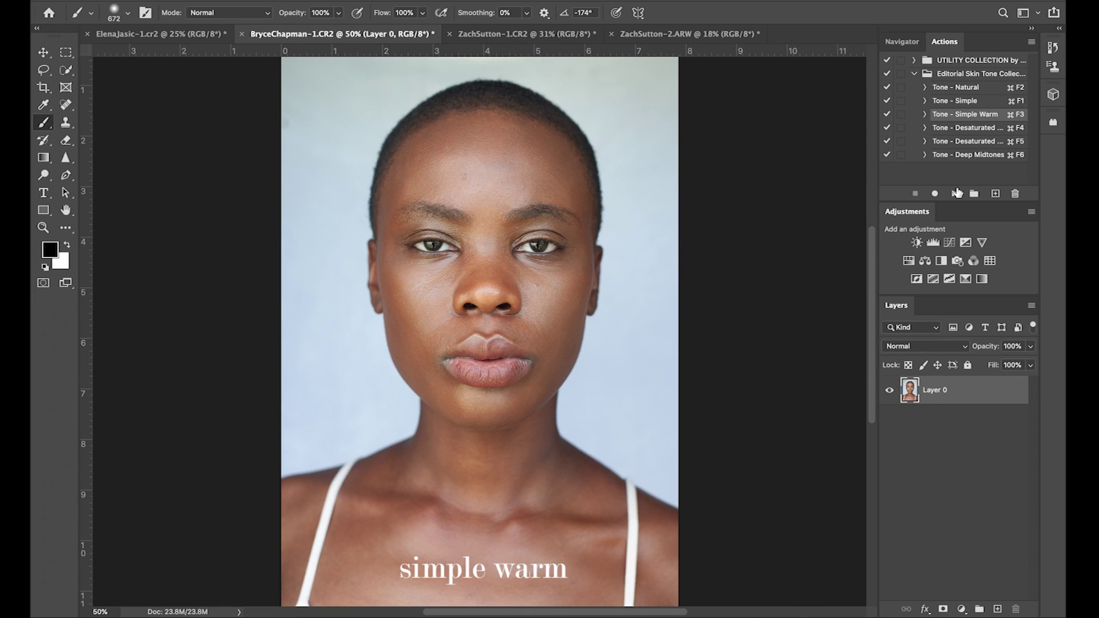
left_click(973, 127)
left_click(955, 194)
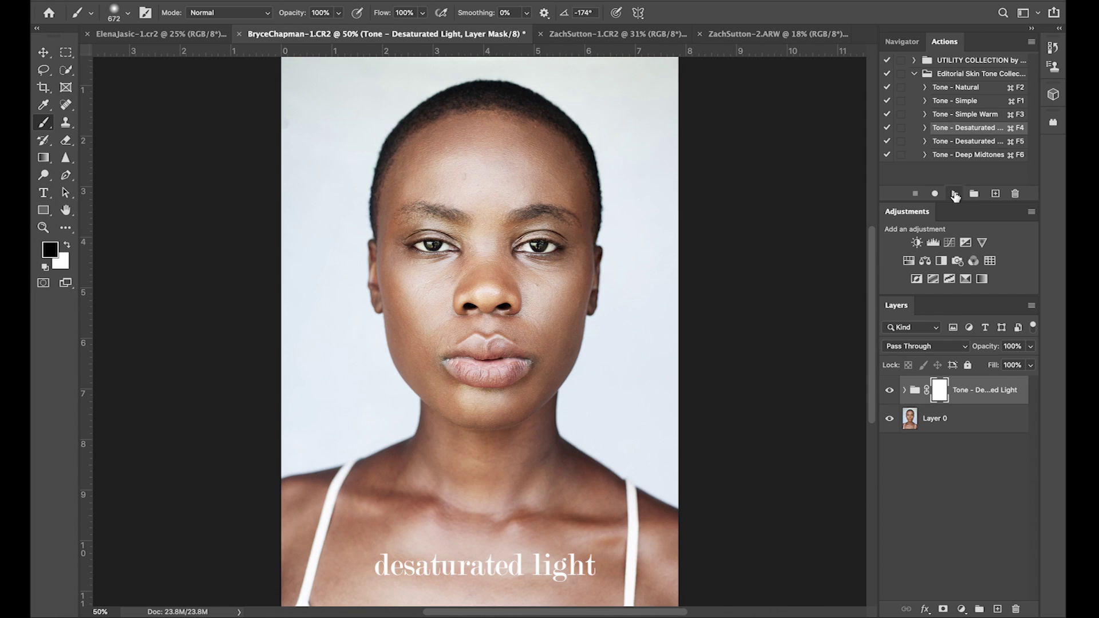
left_click(891, 391)
left_click(890, 392)
left_click(890, 392)
left_click(892, 392)
left_click(891, 392)
left_click(892, 391)
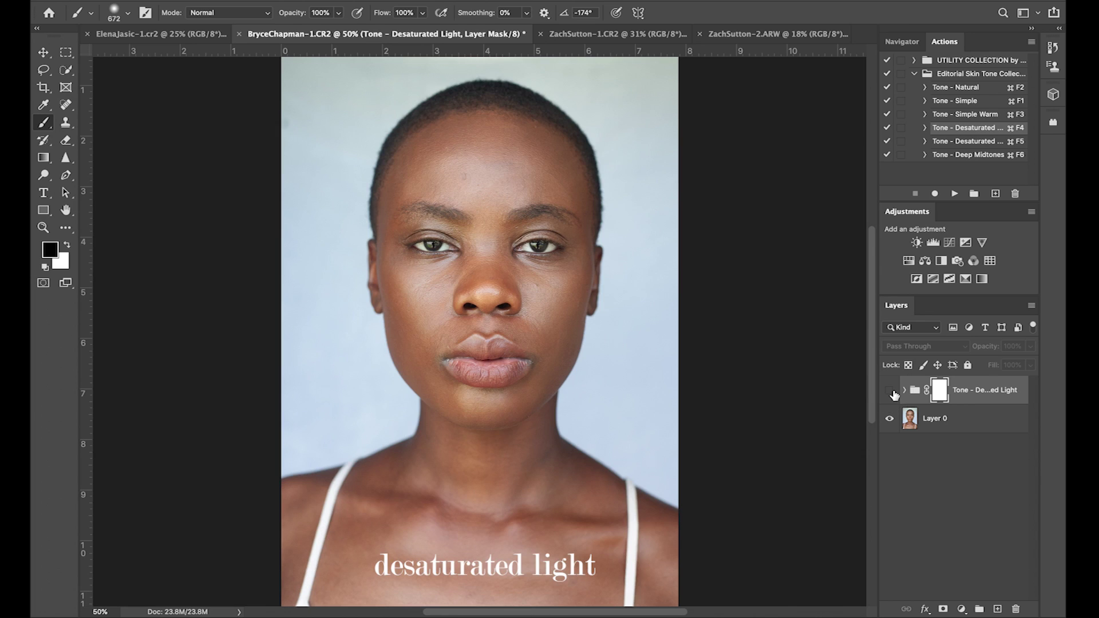
left_click(891, 392)
left_click(985, 390)
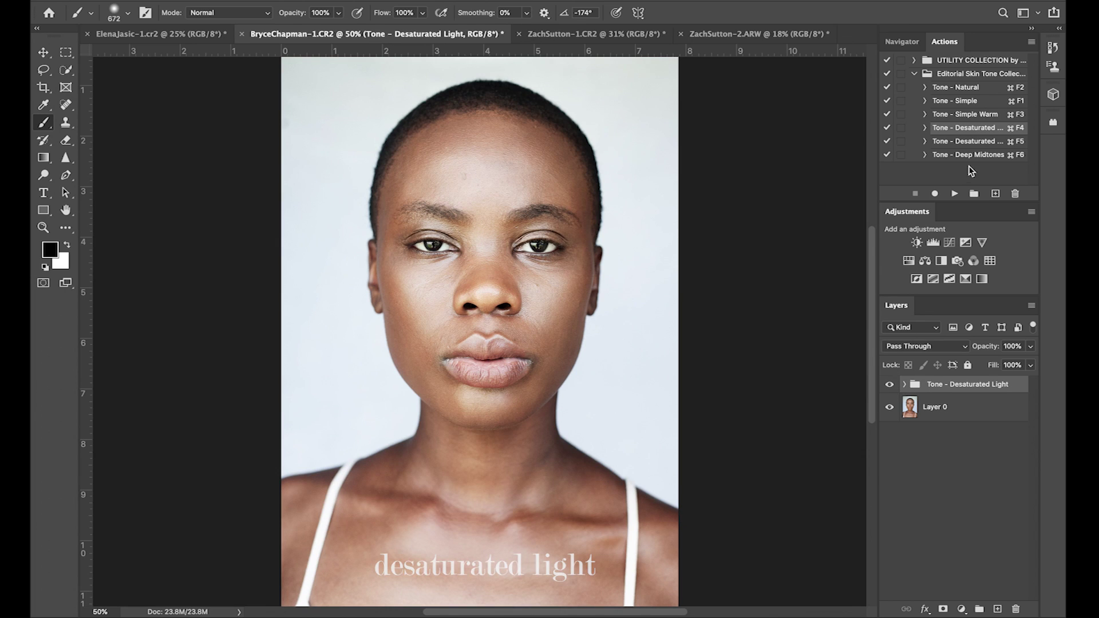
key("super+e")
left_click(967, 141)
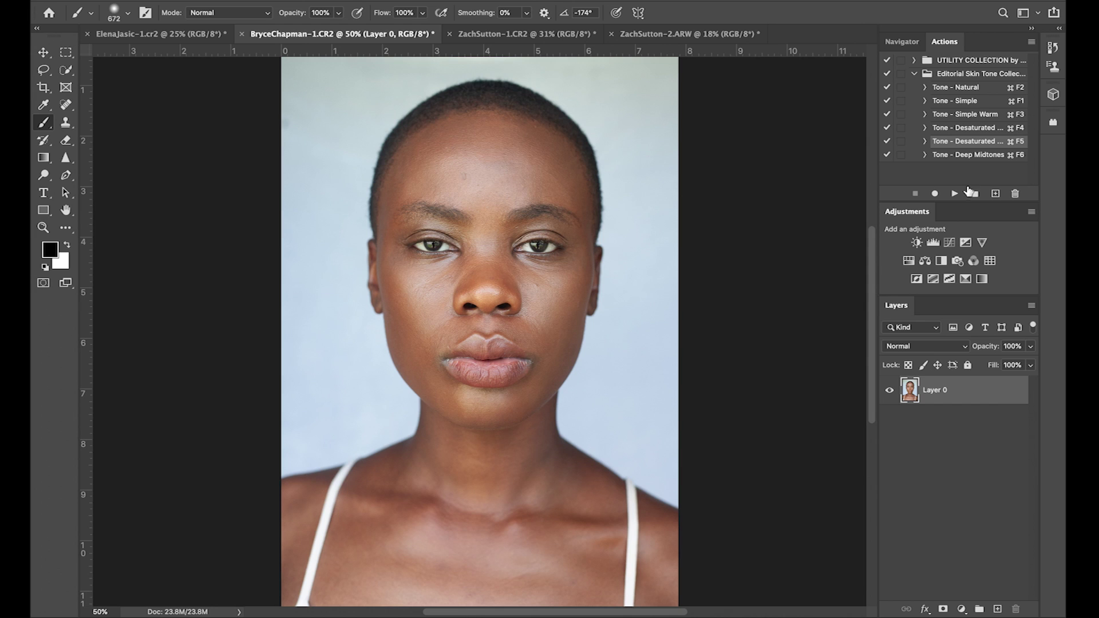
left_click(956, 194)
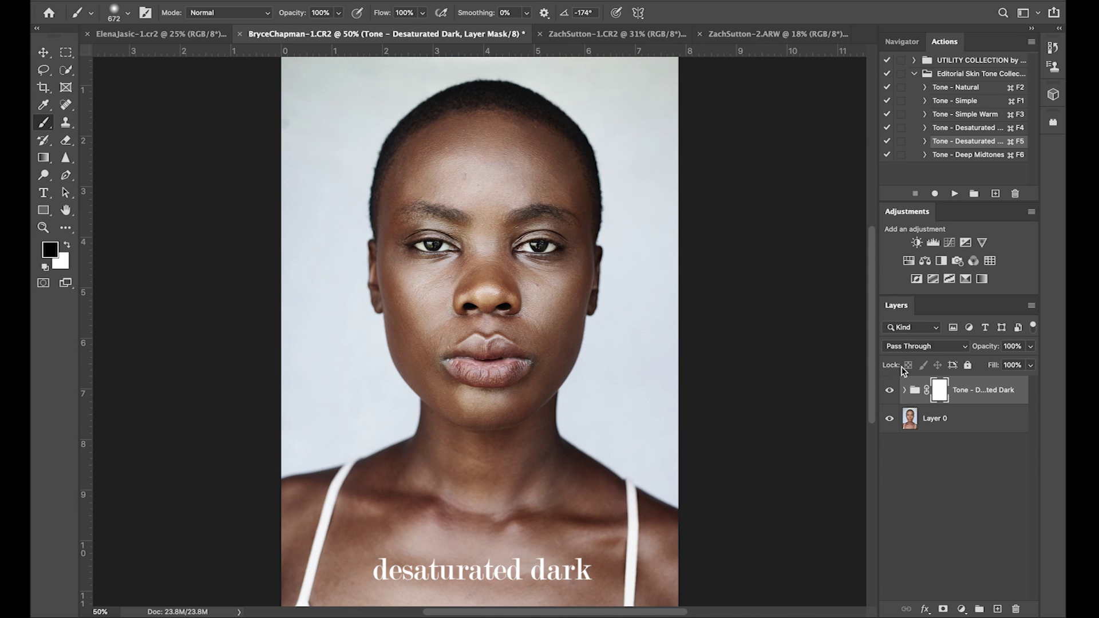
left_click(891, 394)
left_click(892, 393)
left_click(892, 391)
left_click(891, 392)
left_click(892, 392)
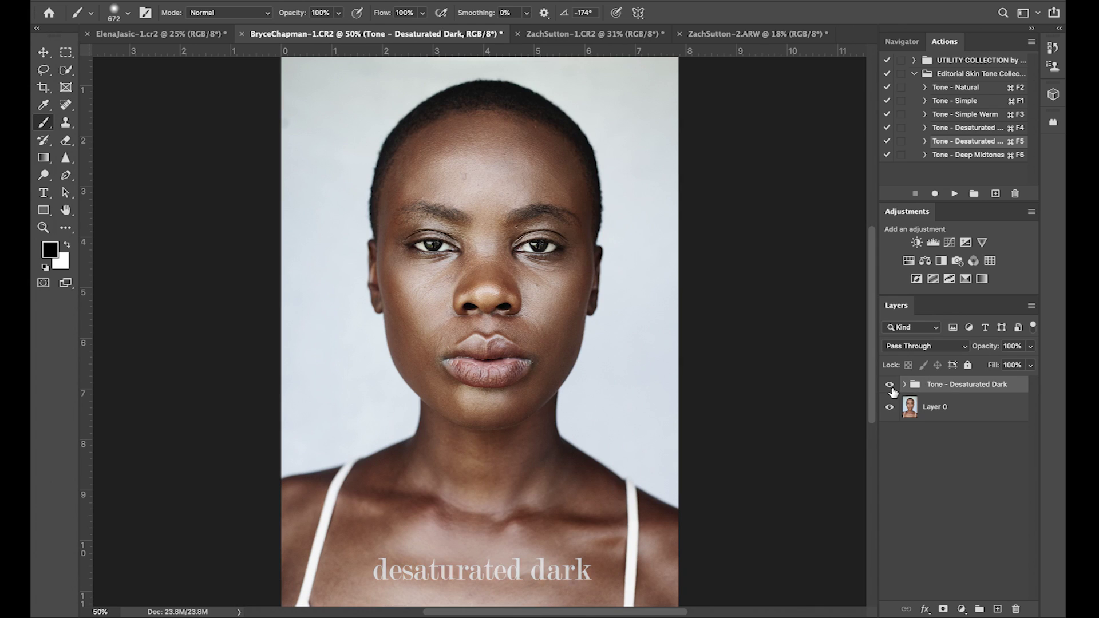
key("Delete")
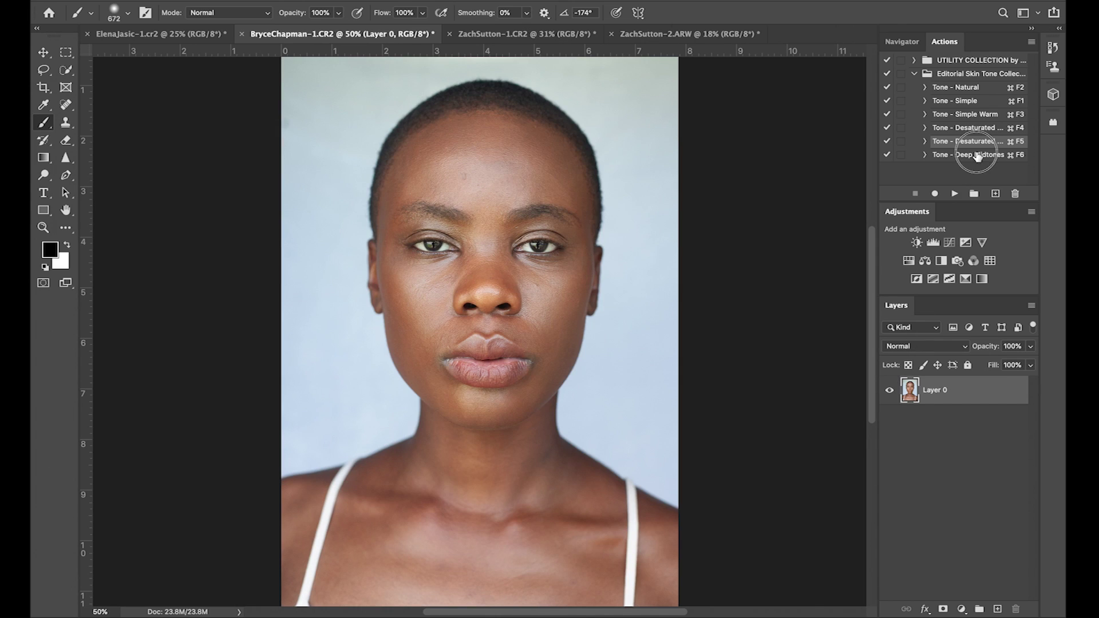
left_click(954, 195)
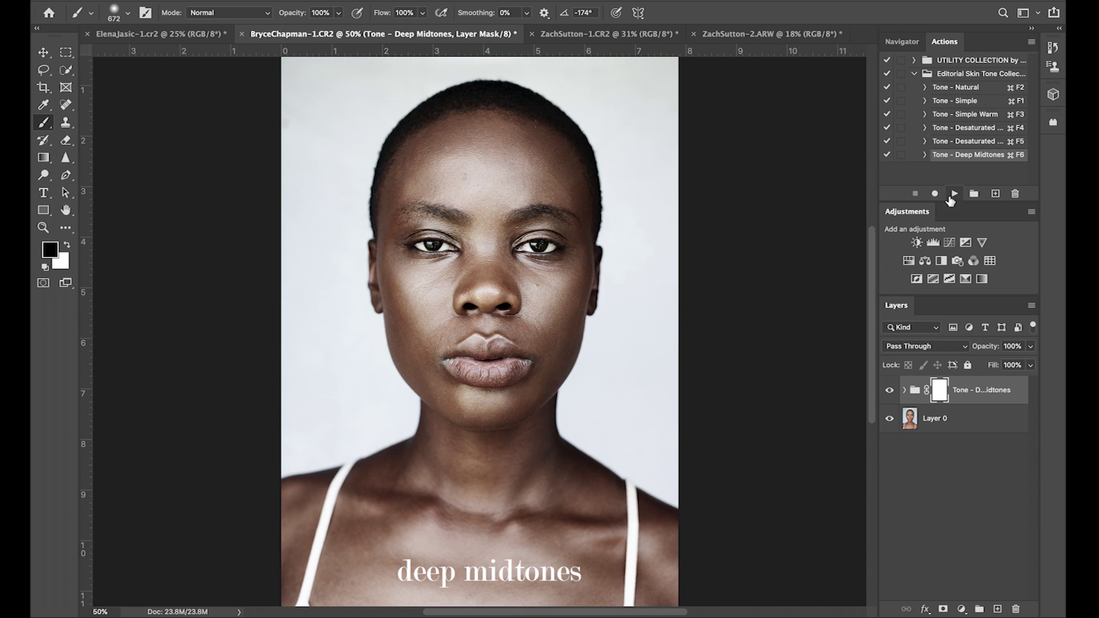
left_click(891, 391)
left_click(891, 392)
left_click(891, 392)
left_click(891, 392)
left_click(891, 391)
left_click(891, 392)
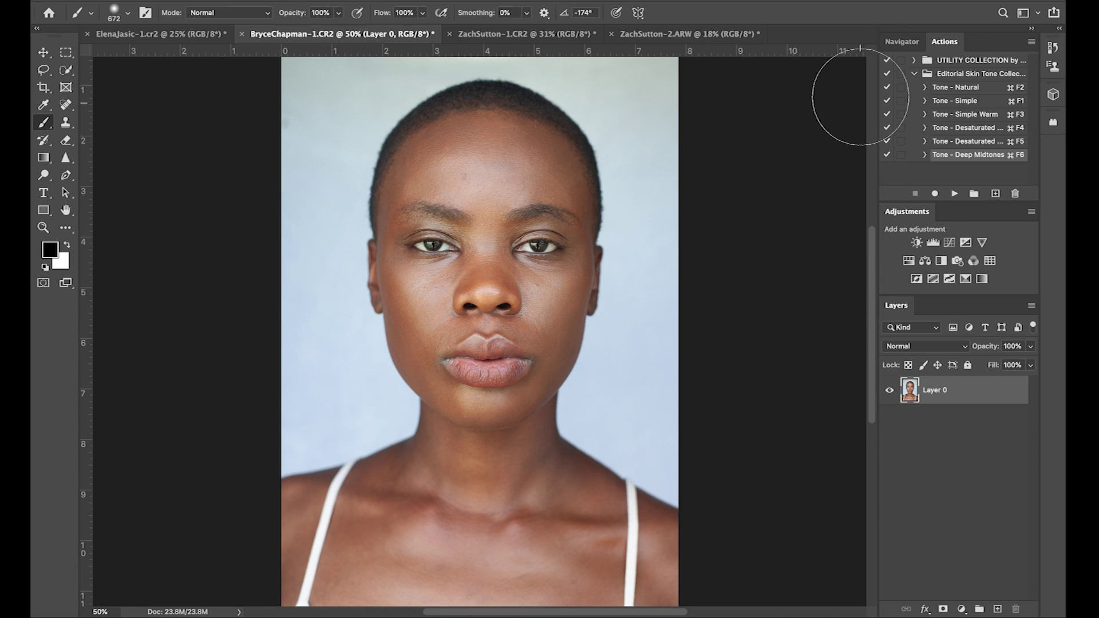
left_click(955, 194)
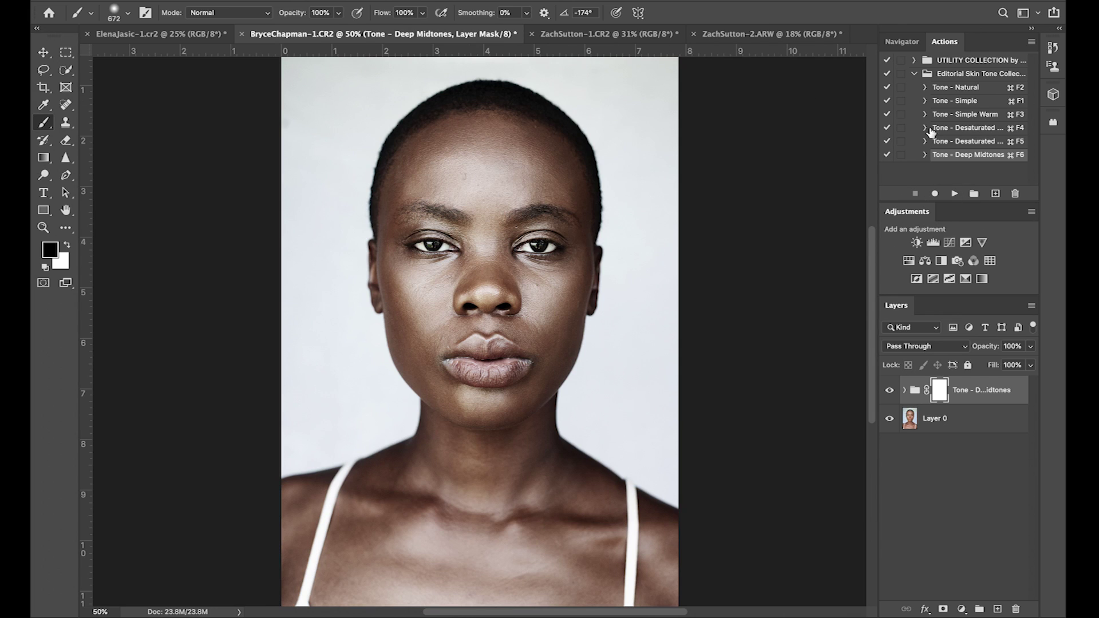
Step: Run Tone - Desaturated Light over Deep Midtones, expand its group, and hide the Skin Color and brightness layers
left_click(981, 128)
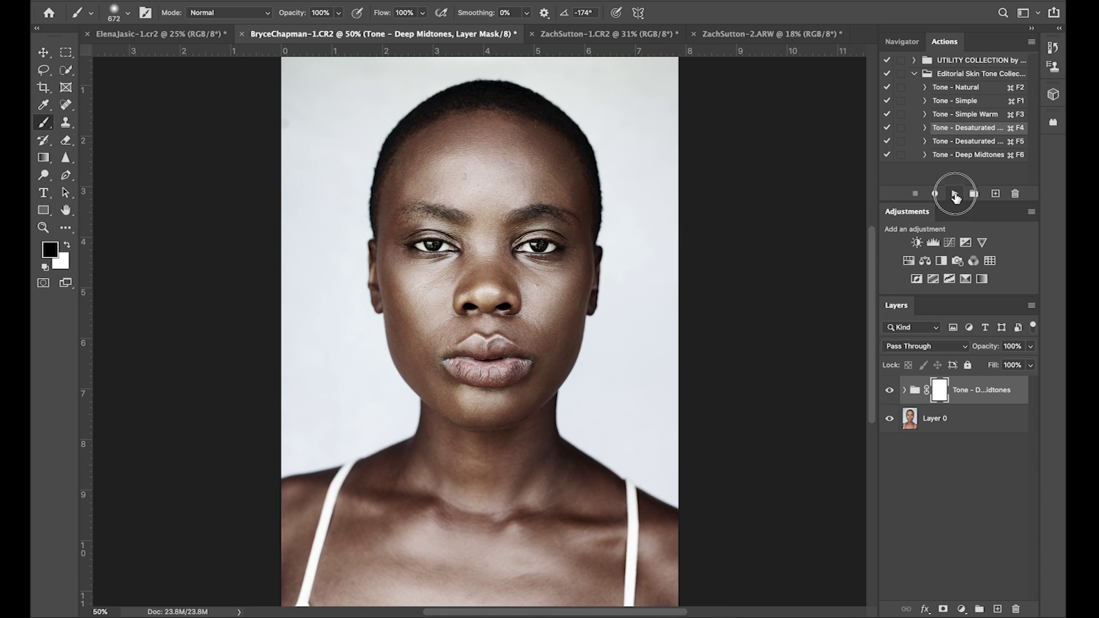
left_click(954, 194)
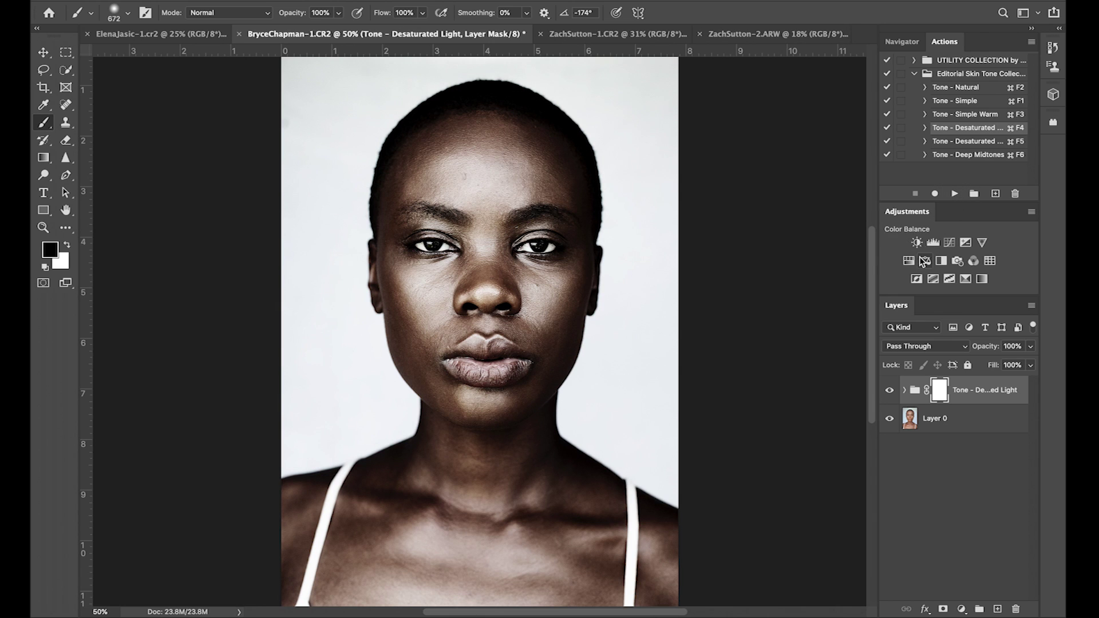
left_click(905, 390)
mouse_move(1035, 399)
left_mouse_down()
mouse_move(1035, 411)
mouse_move(1034, 401)
left_mouse_up()
mouse_move(891, 423)
left_mouse_down()
mouse_move(892, 509)
mouse_move(893, 427)
left_mouse_up()
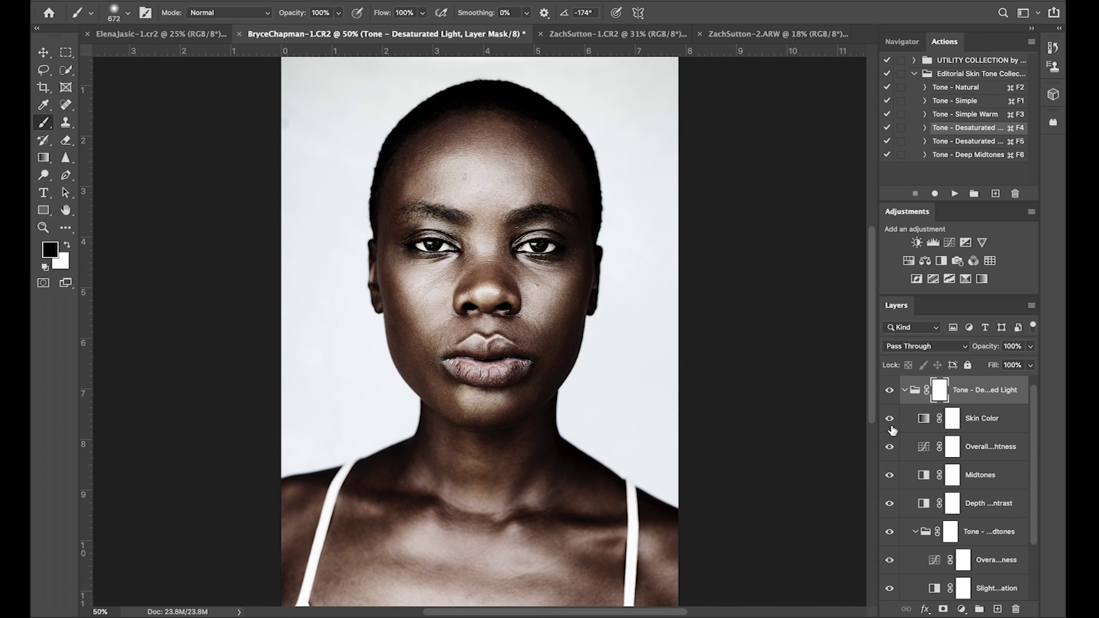
Step: Compare the portrait with and without Desaturated Light, then delete that tone group
left_click(891, 394)
left_click(892, 394)
left_click(891, 394)
left_click(892, 394)
left_click(913, 394)
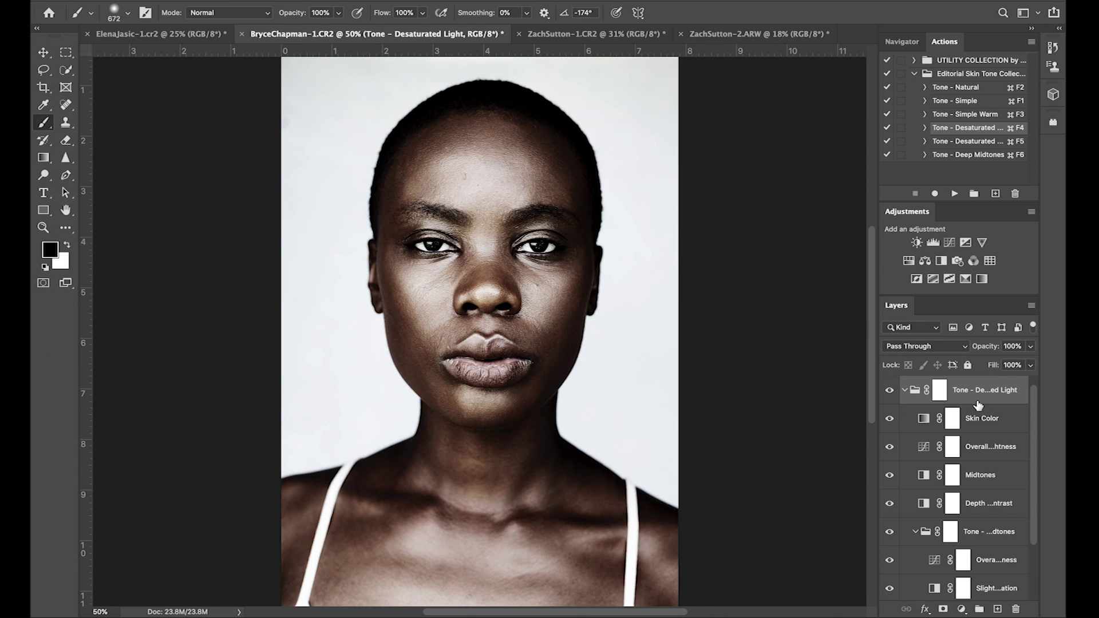
key("Delete")
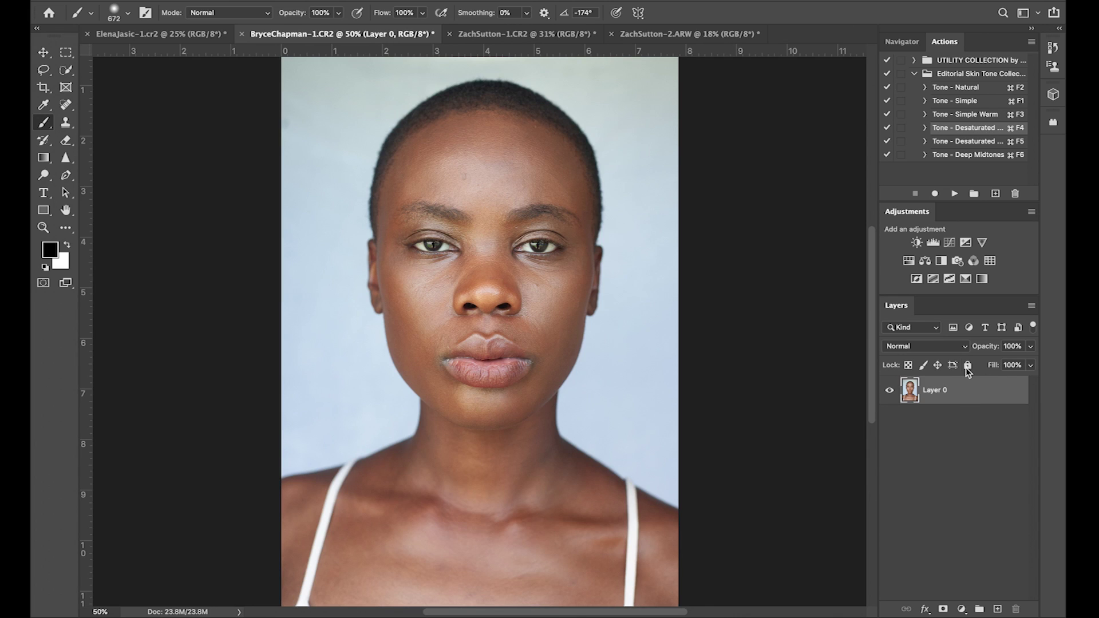
Step: Run Tone - Deep Midtones and then stack the Tone - Simple Warm look on the portrait
left_click(980, 158)
left_click(954, 195)
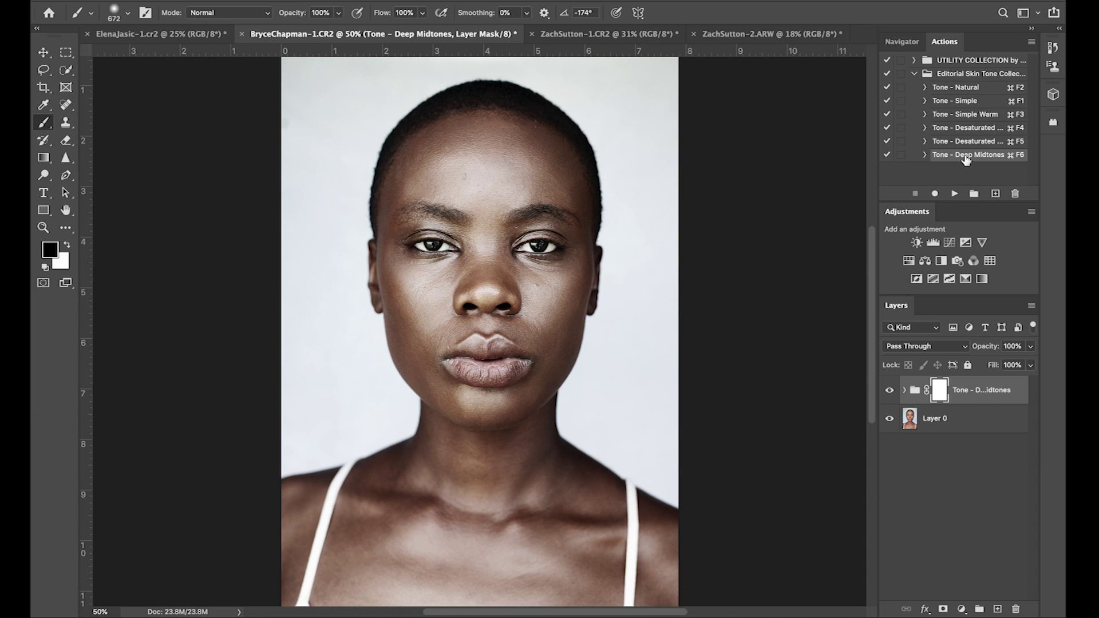
left_click(980, 117)
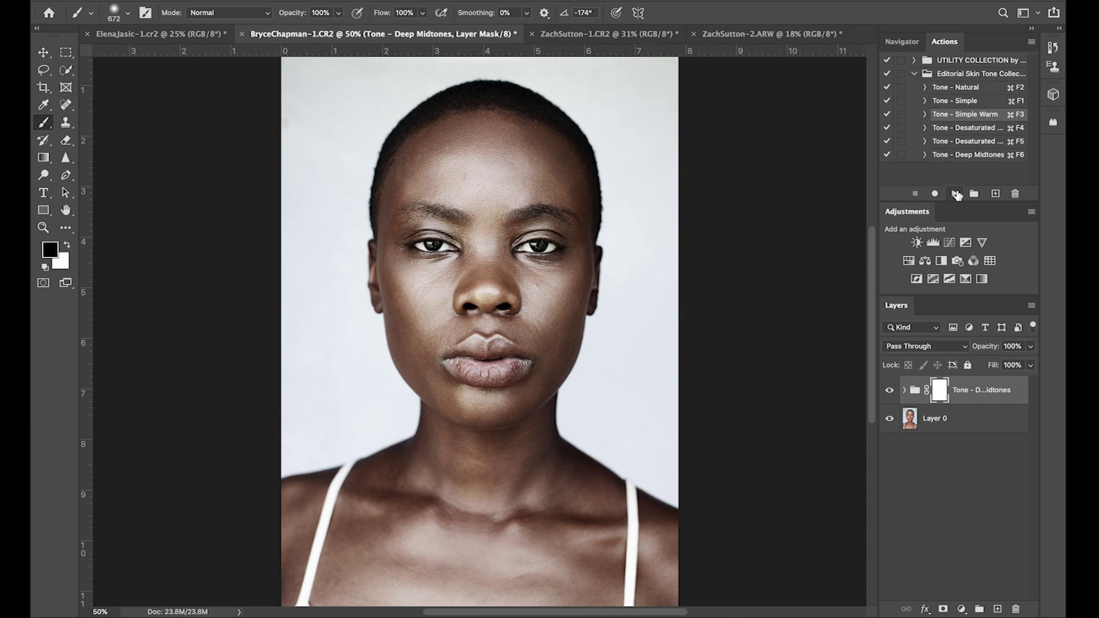
left_click(956, 195)
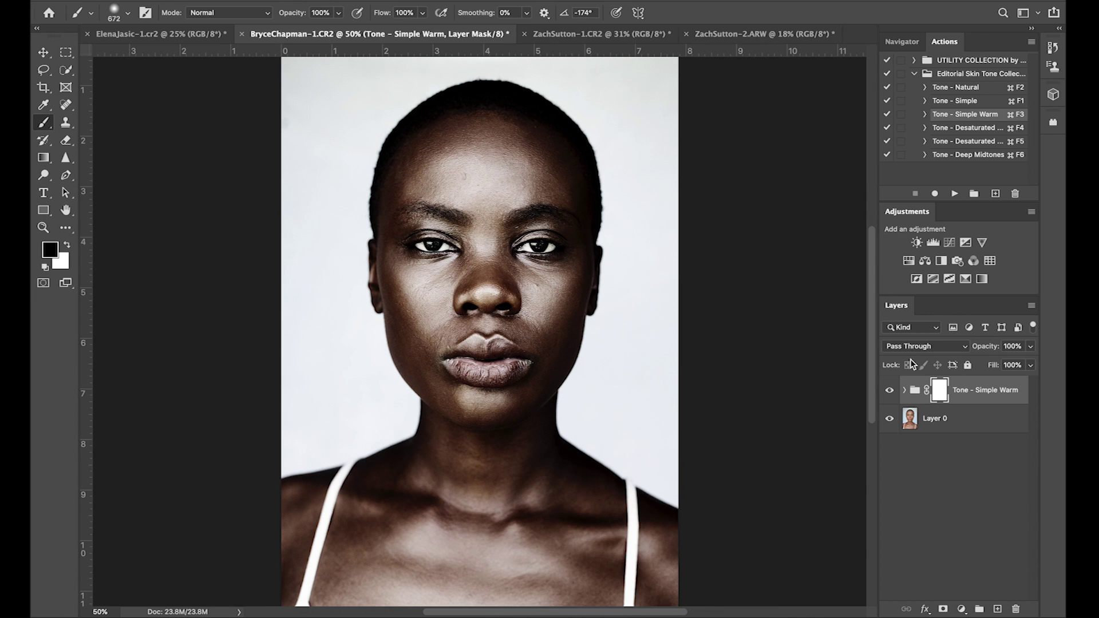
Step: Expand the Simple Warm group and toggle its individual adjustments, including Skin Warmth, to see each effect
left_click(905, 392)
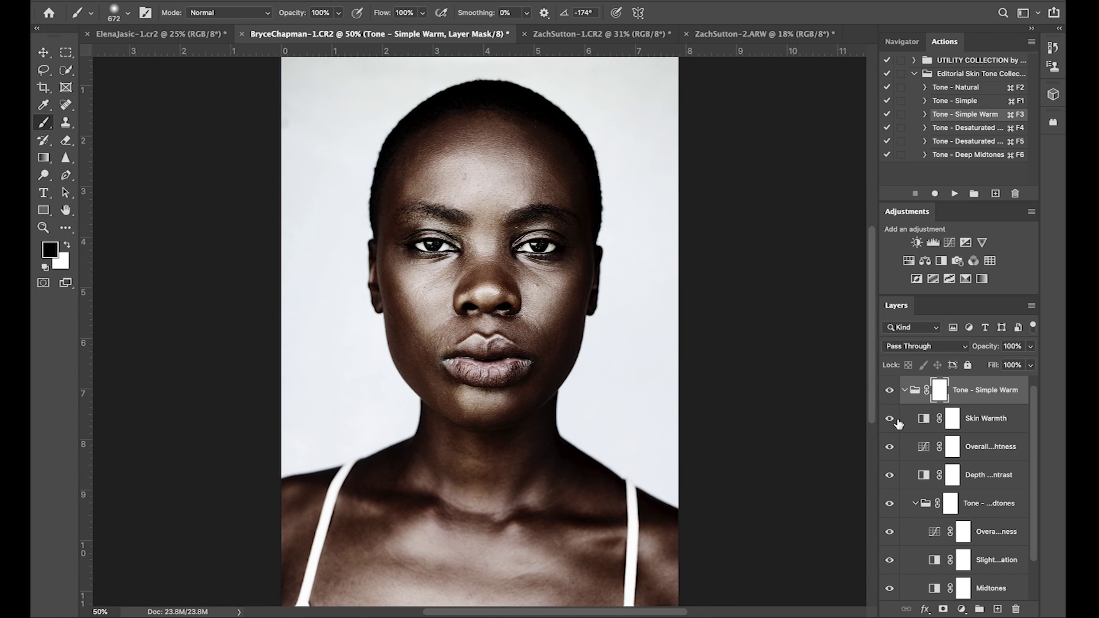
left_click(890, 446)
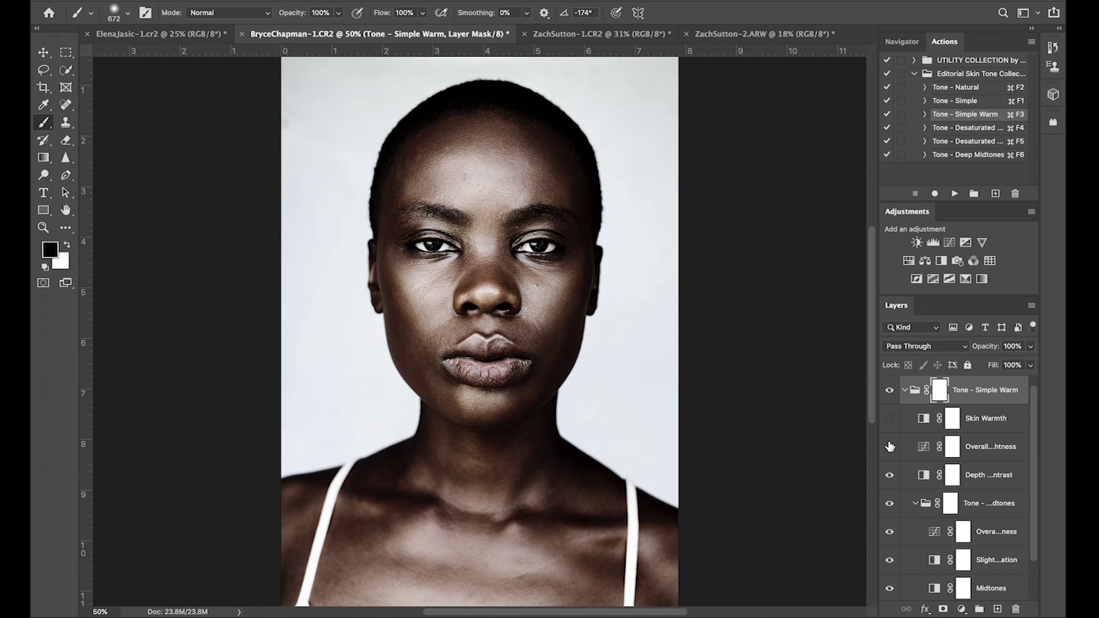
left_click(891, 419)
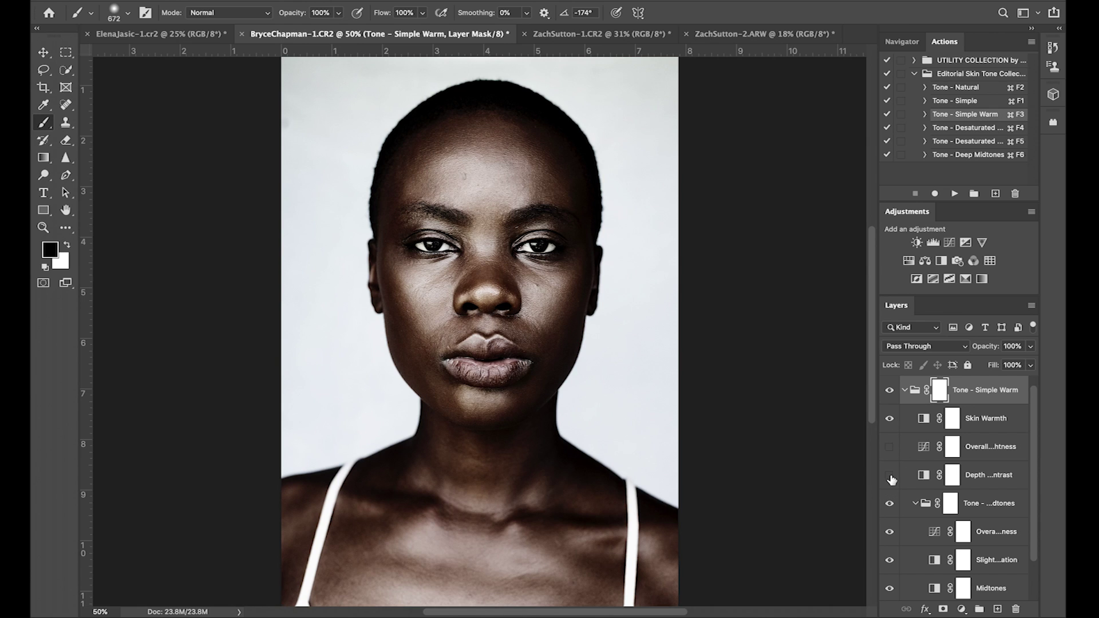
left_click(891, 422)
left_click(891, 421)
left_click(890, 446)
left_click(889, 475)
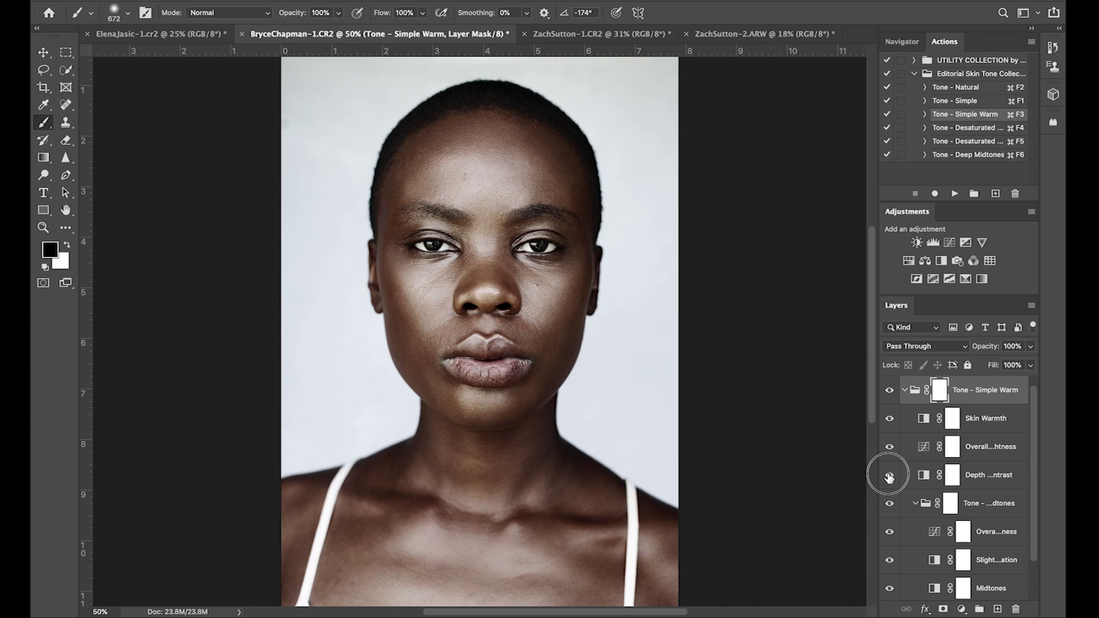
Step: Flip the whole Simple Warm look on and off to compare, then delete its group
left_click(889, 447)
left_click(891, 392)
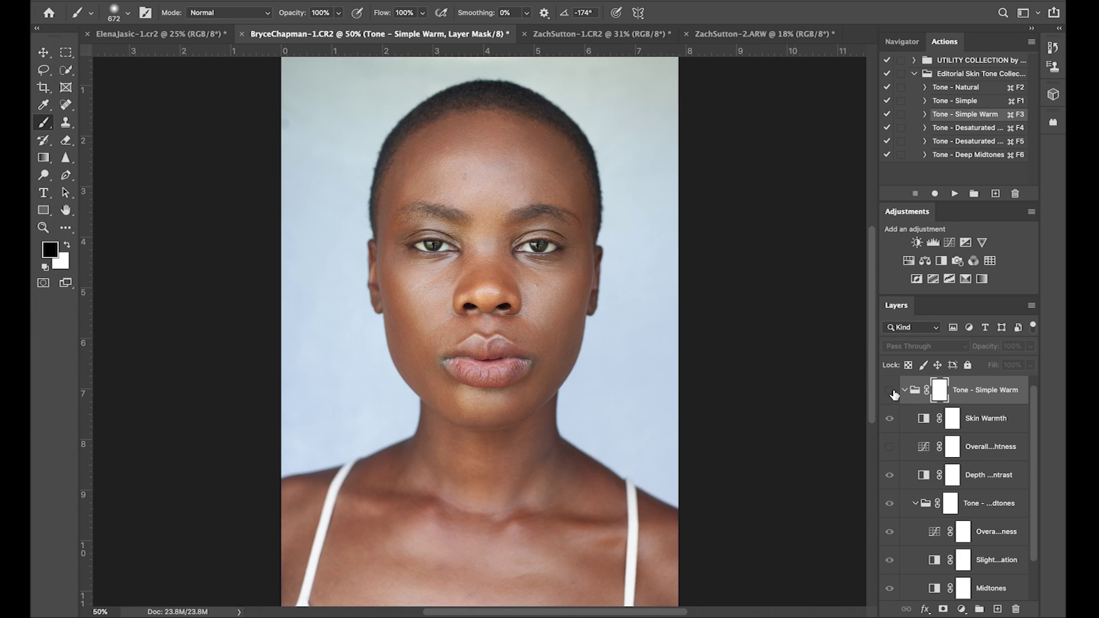
left_click(891, 391)
left_click(892, 392)
left_click(985, 403)
key("BackSpace")
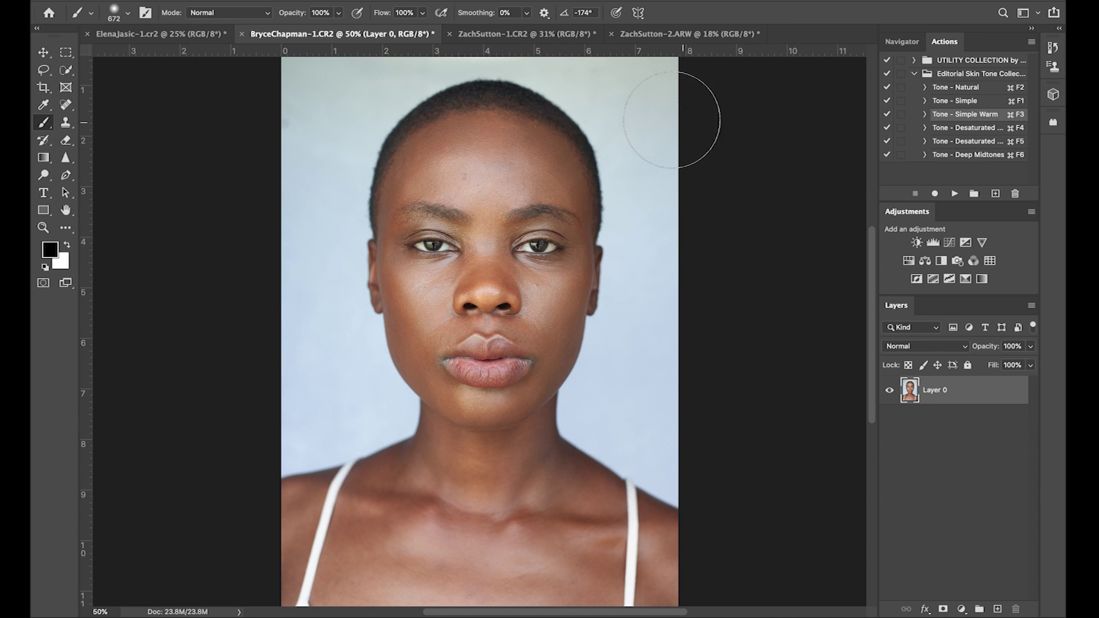
Step: On the ZachSutton-1 portrait, preview the Natural skin tone look, compare it with the original, then remove it
left_click(515, 34)
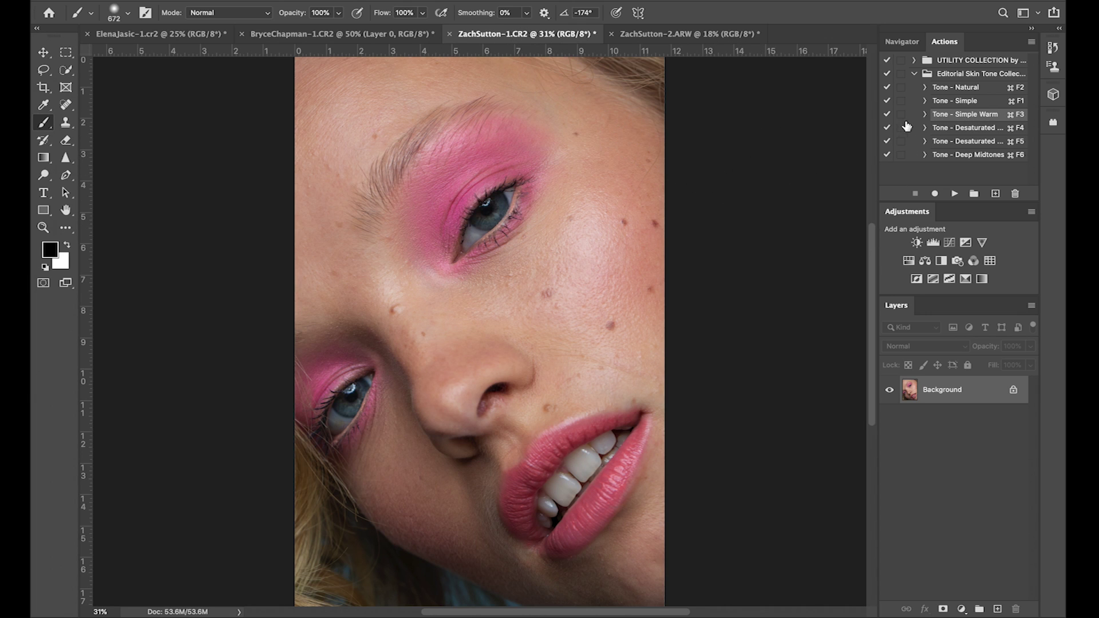
left_click(978, 89)
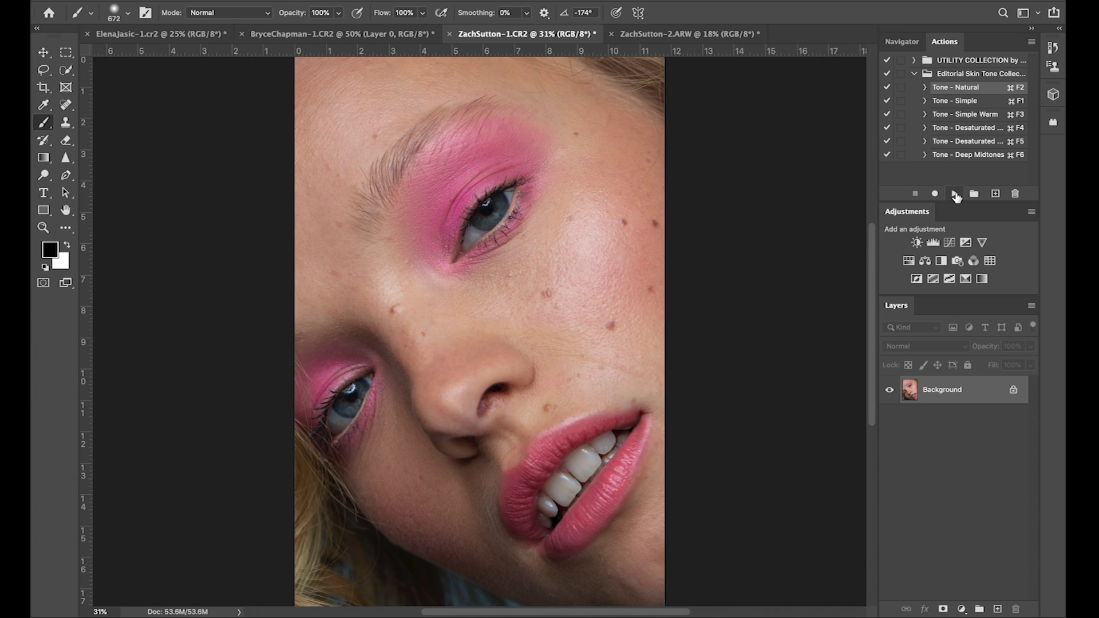
left_click(955, 194)
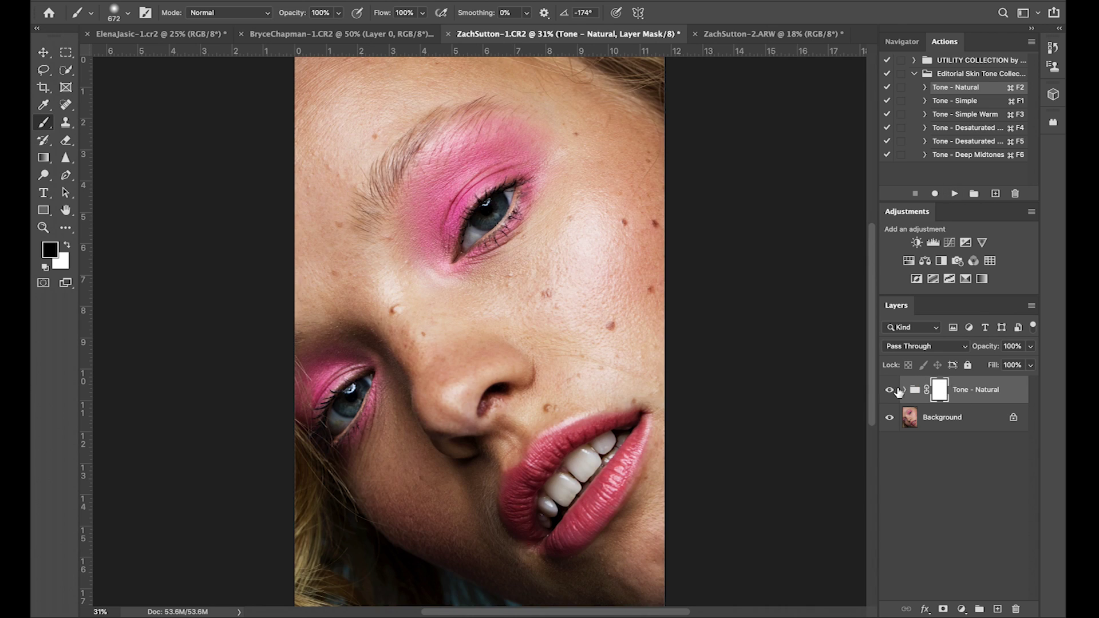
left_click(890, 391)
left_click(890, 391)
left_click(890, 391)
left_click(889, 392)
left_click(890, 393)
left_click(890, 394)
left_click(890, 394)
key("Delete")
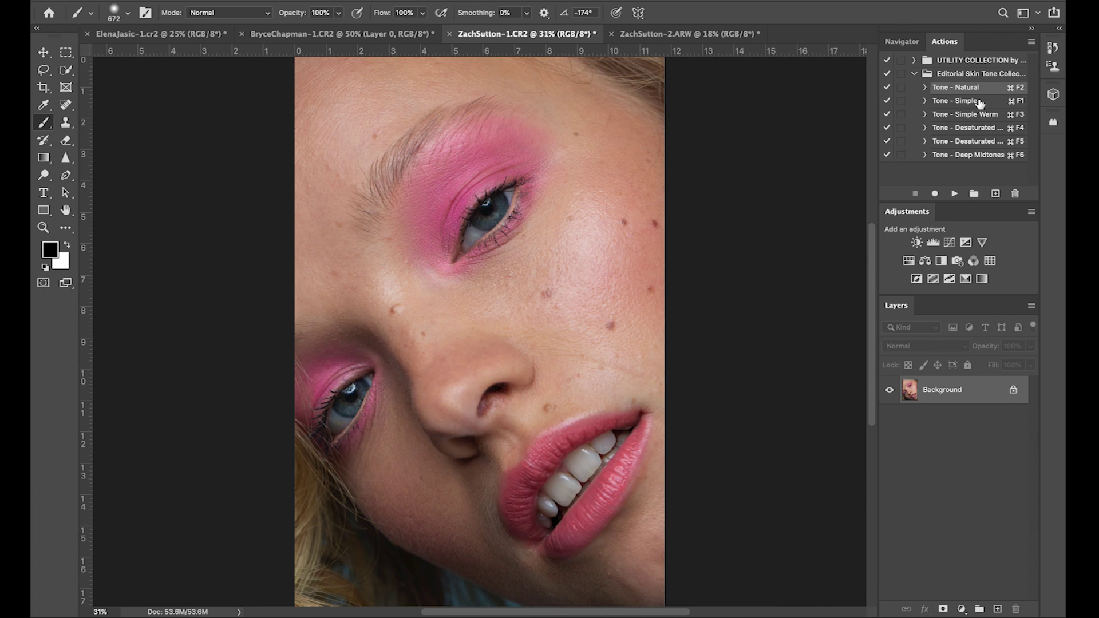
Step: Preview the Simple skin tone look against the original, then delete its group
left_click(980, 103)
left_click(954, 194)
left_click(890, 392)
left_click(890, 391)
left_click(890, 392)
left_click(890, 391)
left_click(890, 391)
left_click(890, 392)
key("Delete")
Step: Preview the Simple Warm skin tone look against the original, then delete its group
left_click(974, 114)
left_click(955, 194)
left_click(891, 392)
left_click(890, 392)
left_click(890, 391)
Step: Preview the Desaturated Dark skin tone look against the original, then delete its group
left_click(890, 392)
key("Delete")
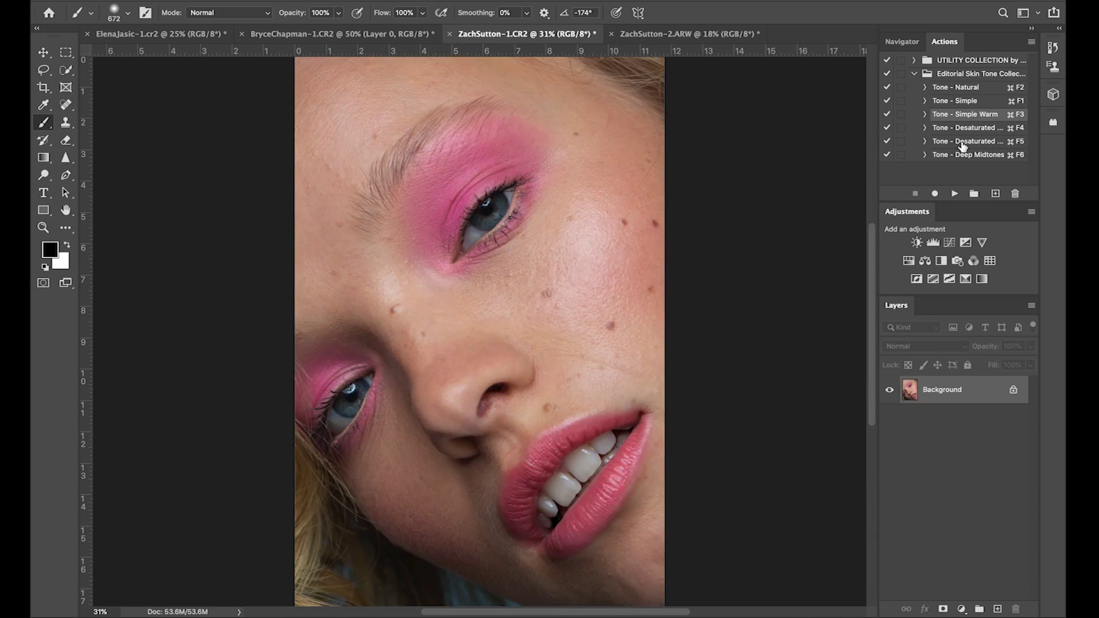
Step: Preview the Desaturated Light skin tone look against the original, then delete its group
left_click(973, 128)
left_click(954, 194)
left_click(890, 391)
left_click(889, 392)
left_click(890, 392)
left_click(890, 392)
key("Delete")
left_click(974, 141)
left_click(955, 194)
left_click(890, 392)
left_click(890, 392)
left_click(890, 391)
left_click(891, 391)
left_click(890, 392)
left_click(891, 391)
key("Delete")
Step: Preview the Deep Midtones skin tone look against the original, then delete its group
left_click(973, 155)
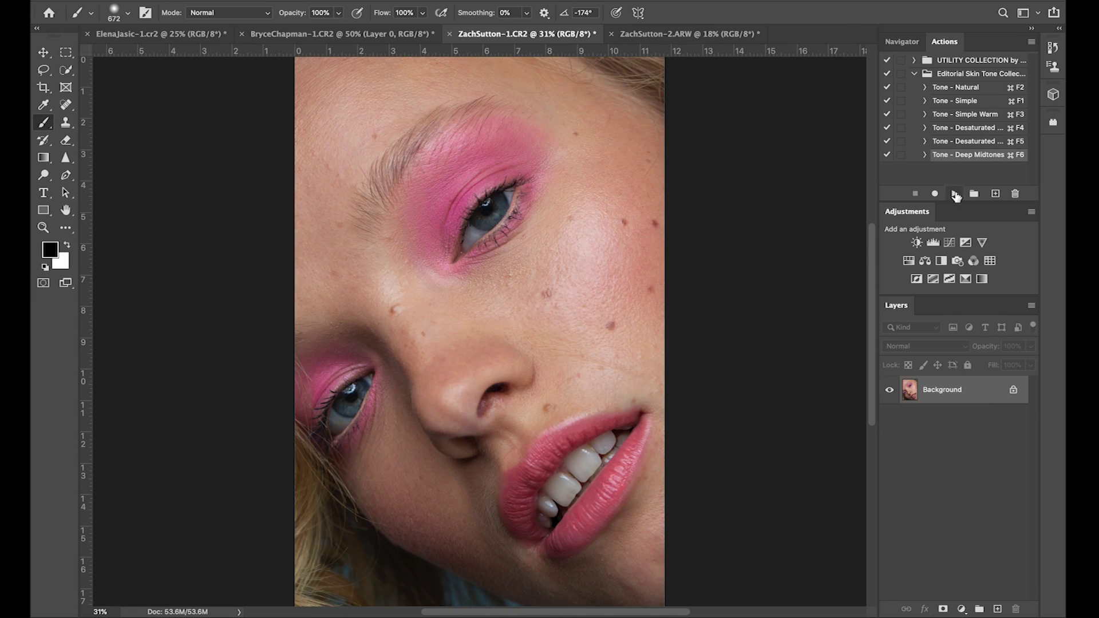
left_click(955, 194)
left_click(890, 392)
left_click(891, 392)
left_click(891, 392)
left_click(891, 391)
left_click(891, 392)
left_click(890, 392)
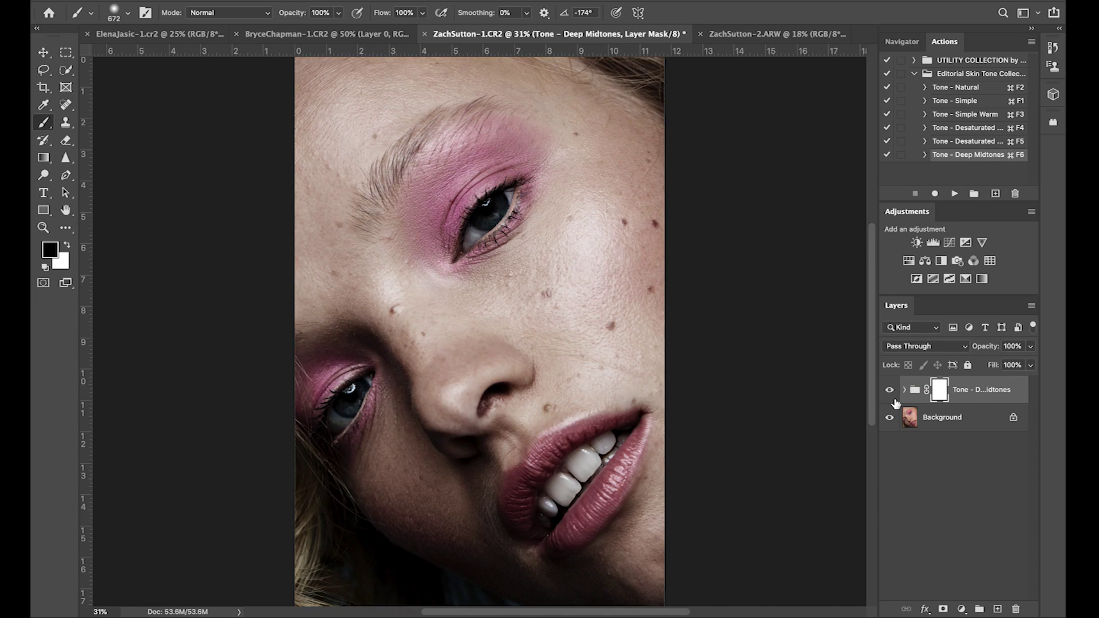
key("Delete")
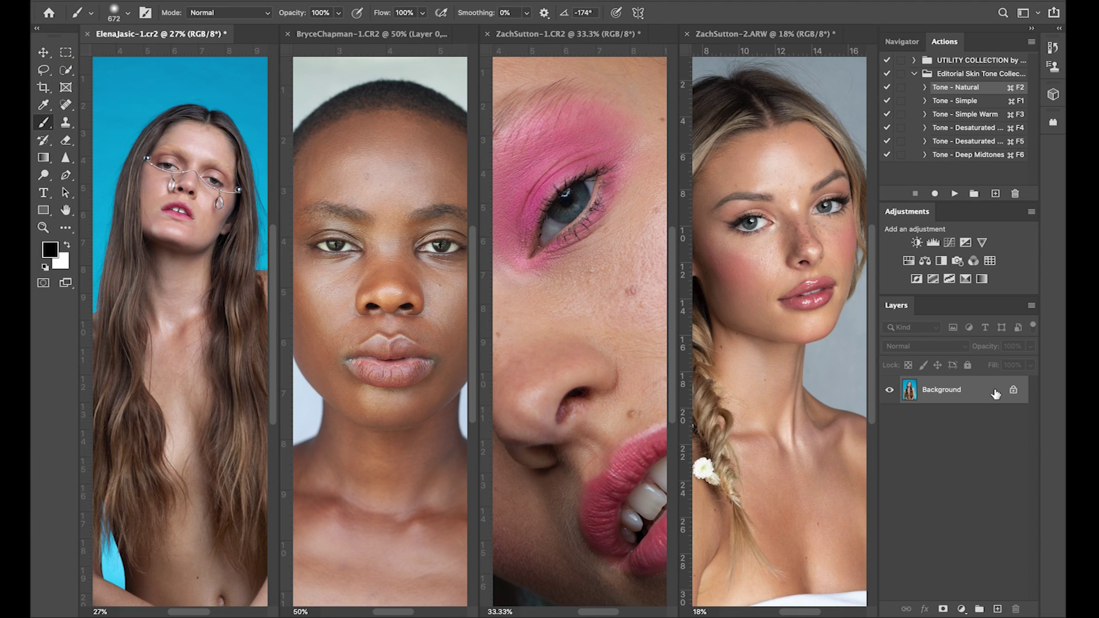
Step: Apply the Natural look to the ElenaJasic, BryceChapman and ZachSutton-2 portraits
left_click(954, 195)
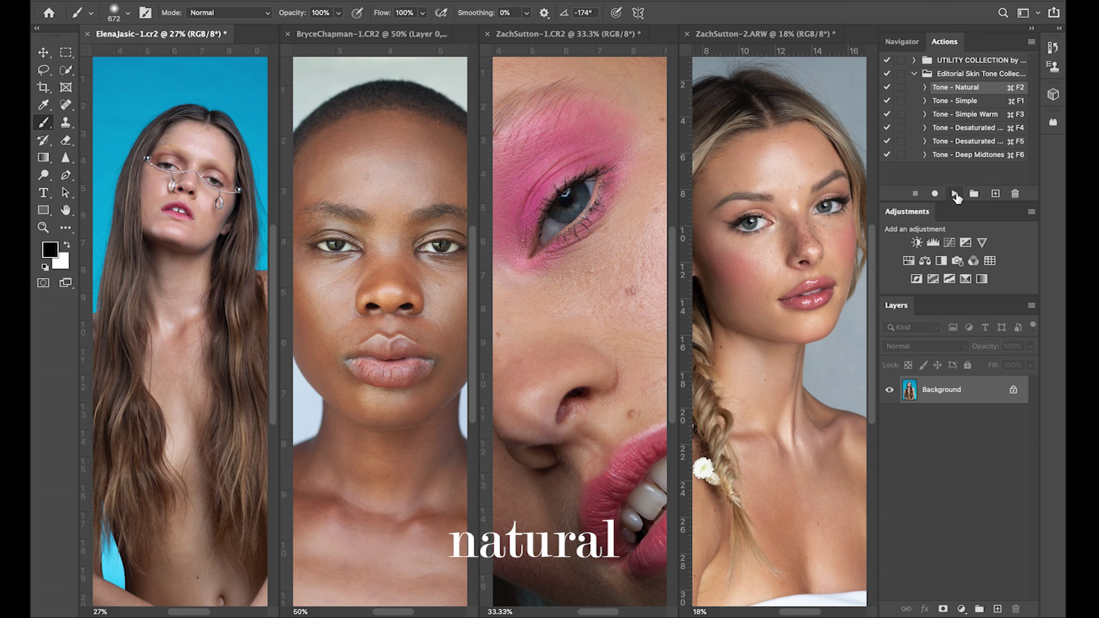
left_click(954, 194)
left_click(766, 60)
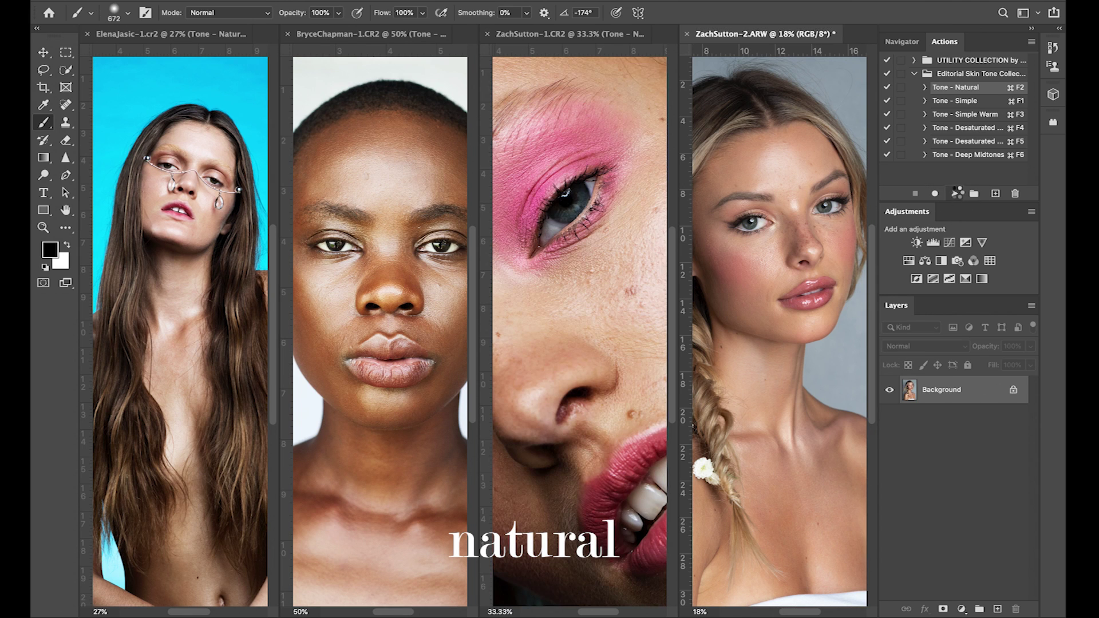
left_click(955, 193)
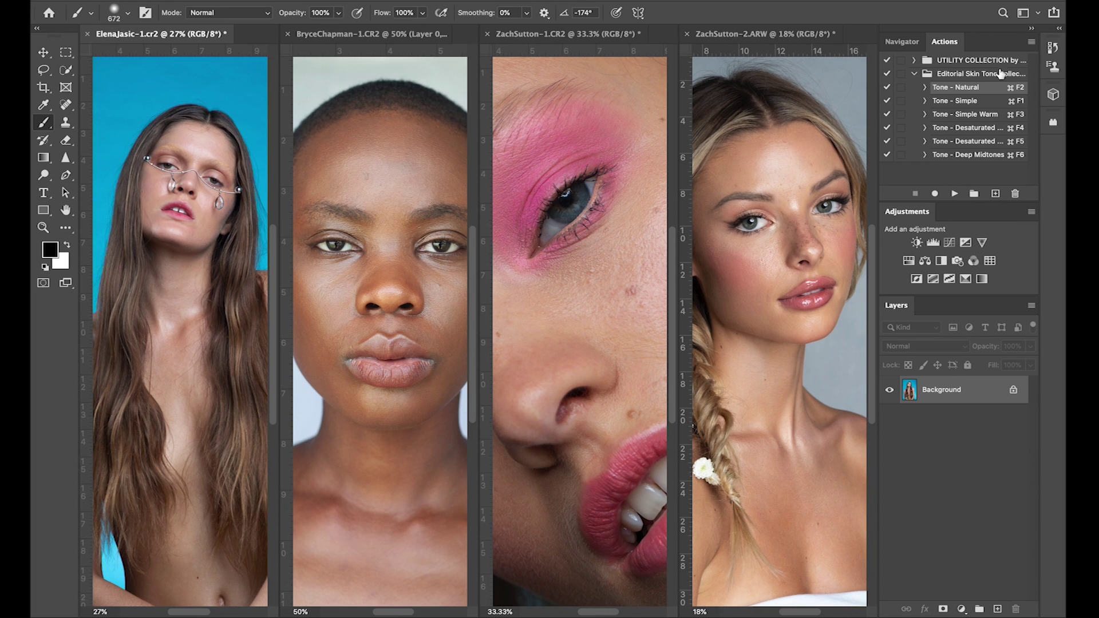
Step: Apply the Simple and then the Simple Warm skin tone looks to the portraits
left_click(955, 101)
left_click(955, 193)
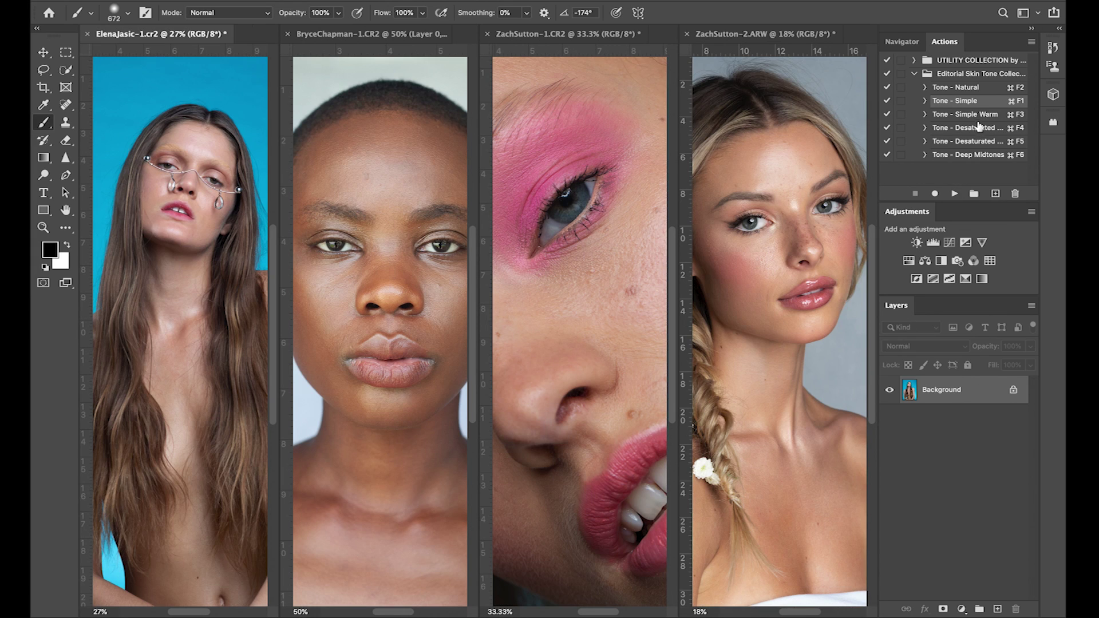
left_click(977, 115)
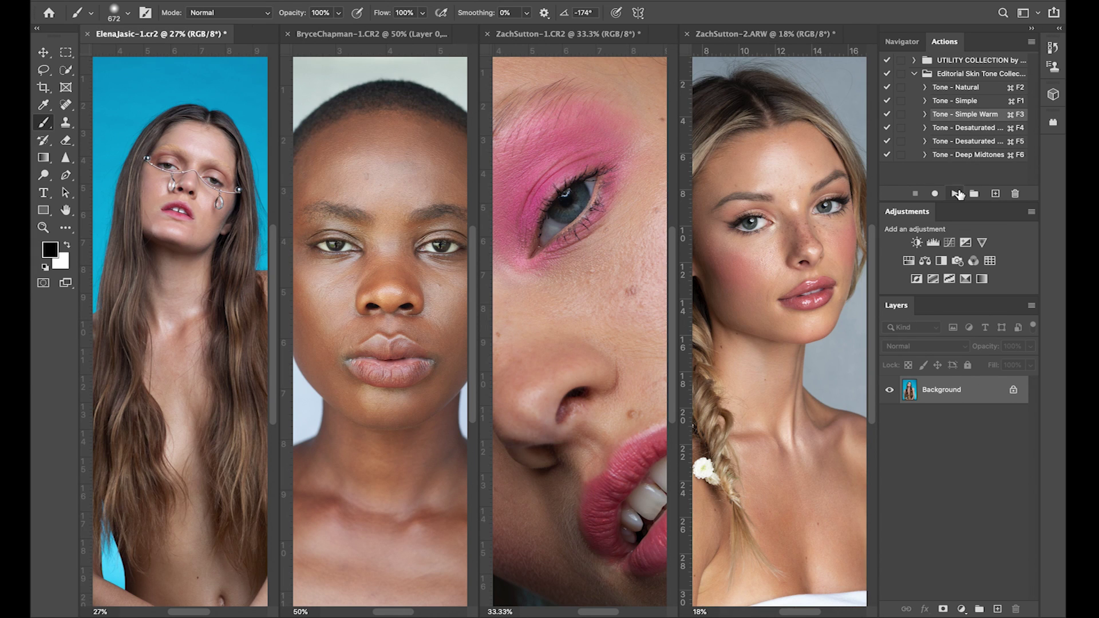
left_click(954, 194)
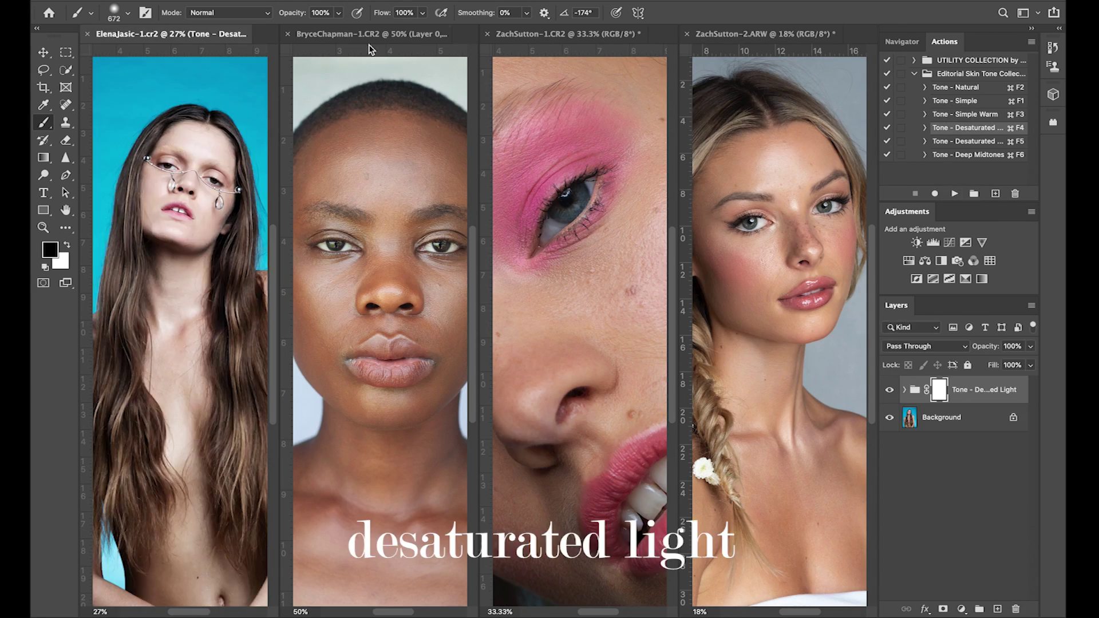
Step: Apply Desaturated Light, Desaturated Dark (Super+F5), and finally Deep Midtones to the portraits
left_click(954, 194)
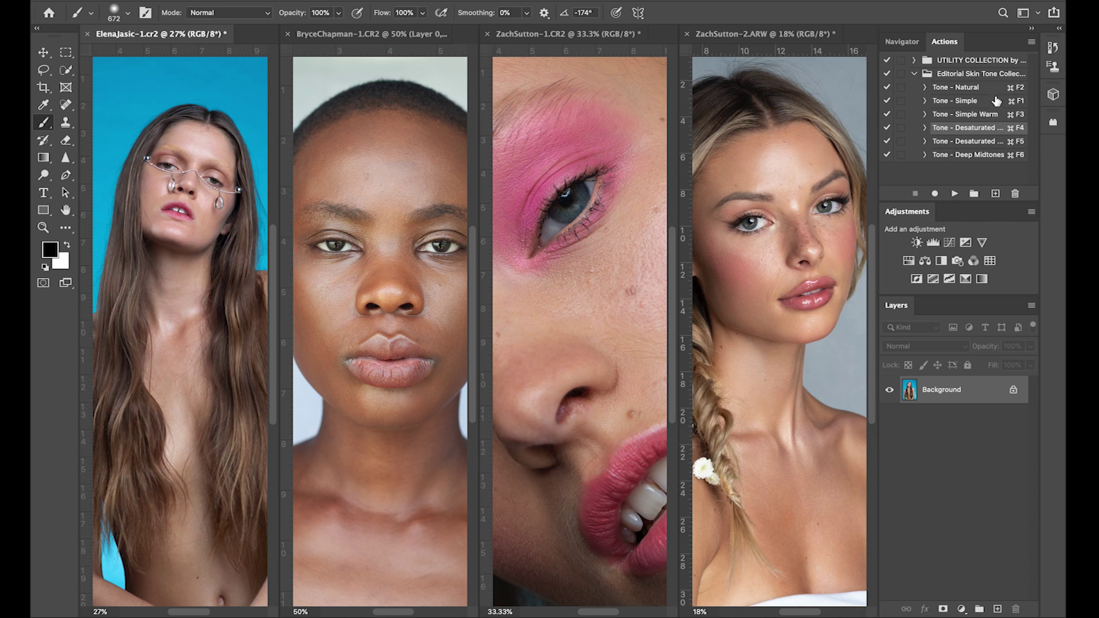
key("super+F5")
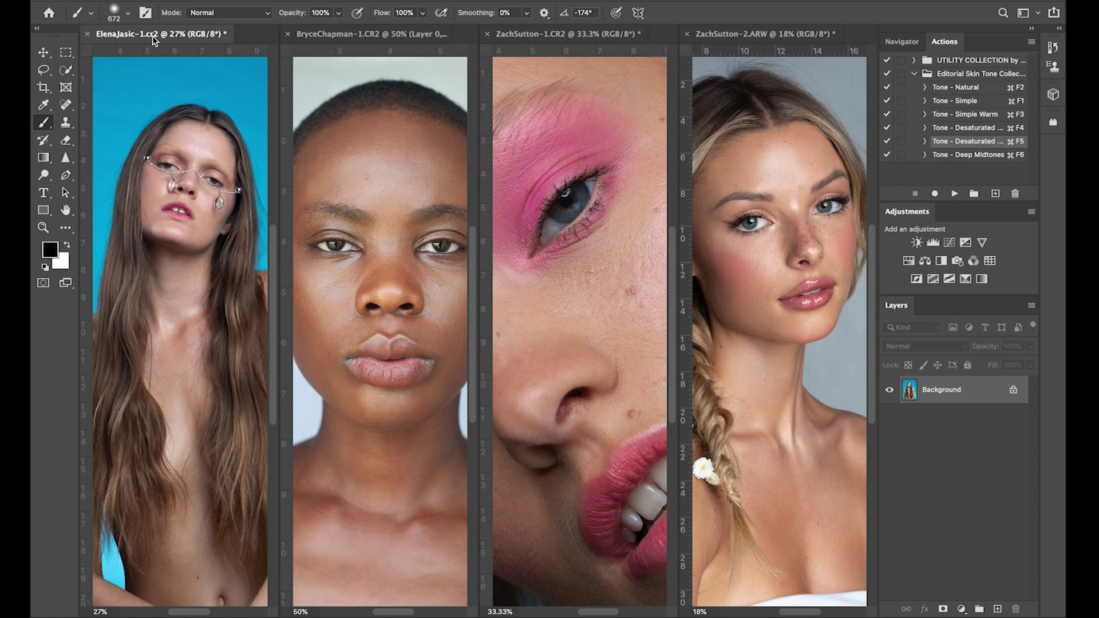
left_click(974, 155)
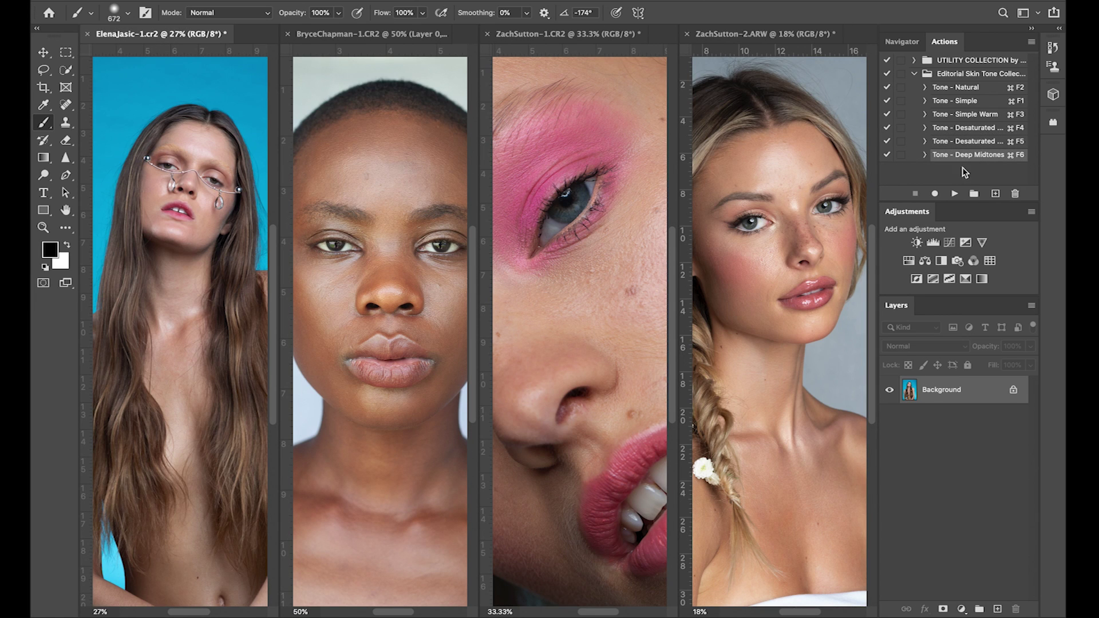
left_click(954, 194)
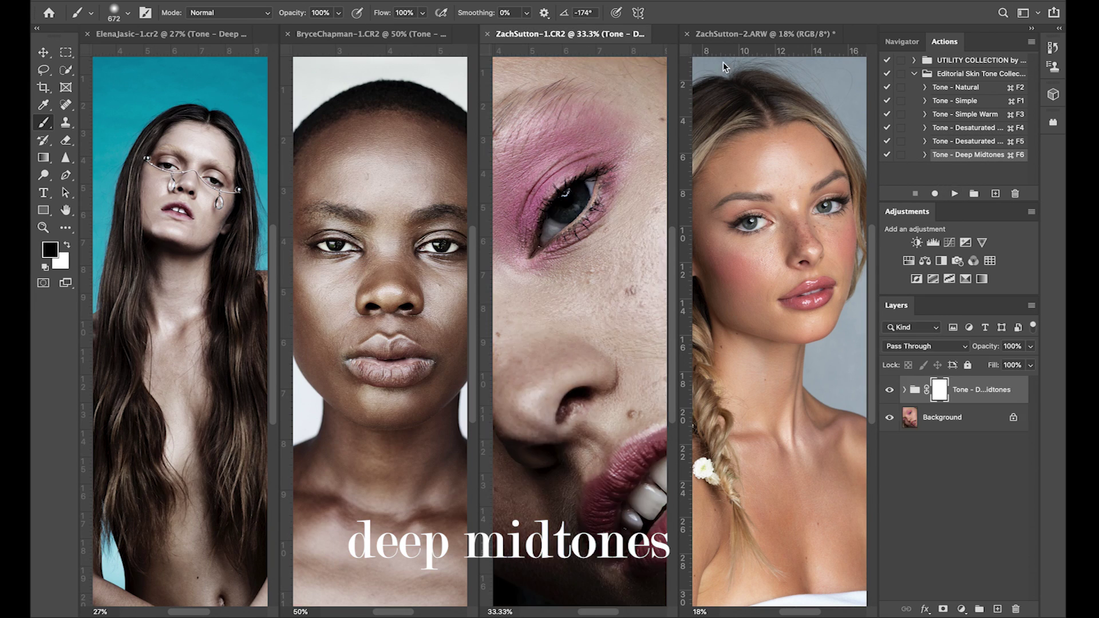